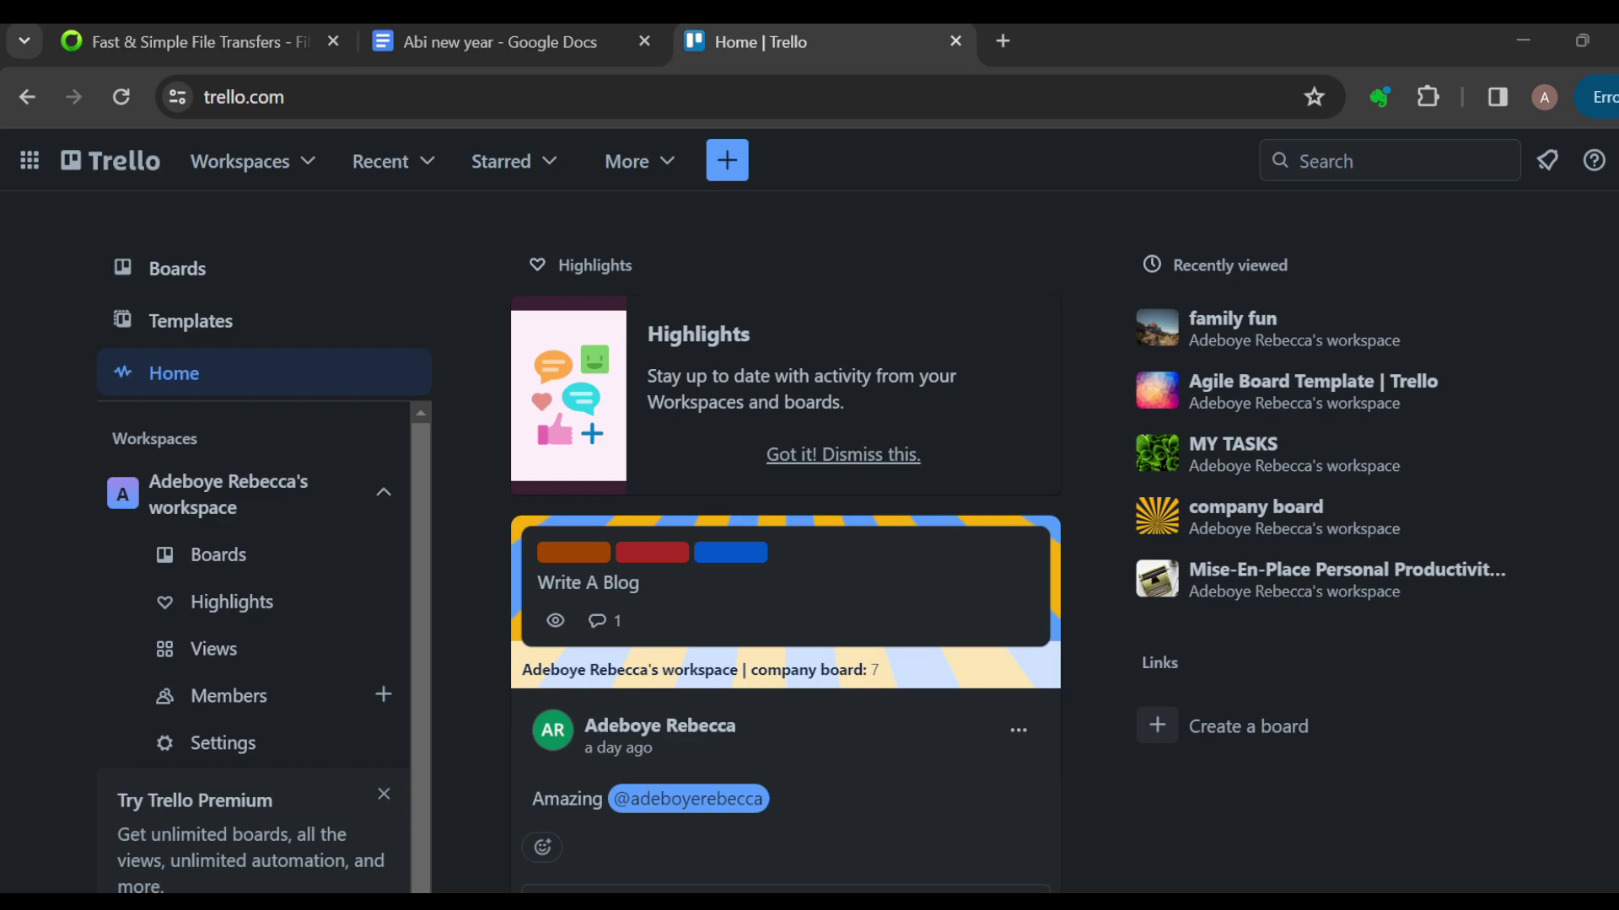
- Scroll through the Home feed of highlights and recently viewed boards
scroll(784, 539, "down", 6)
scroll(784, 539, "up", 10)
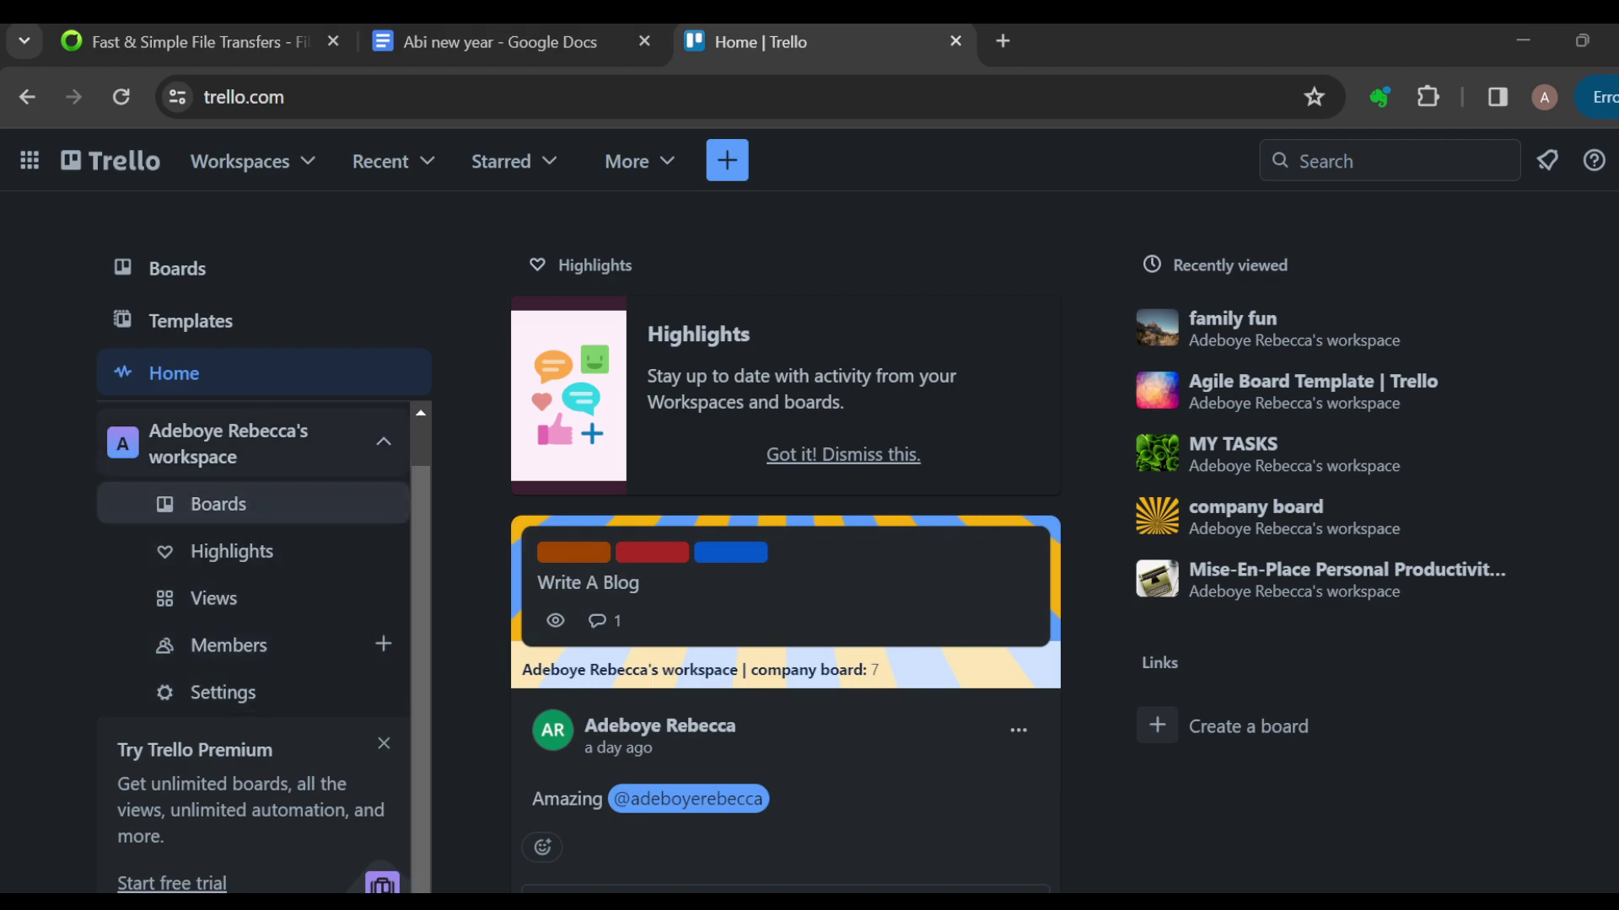
- Go to the Boards page and look over the workspace's boards
left_click(236, 268)
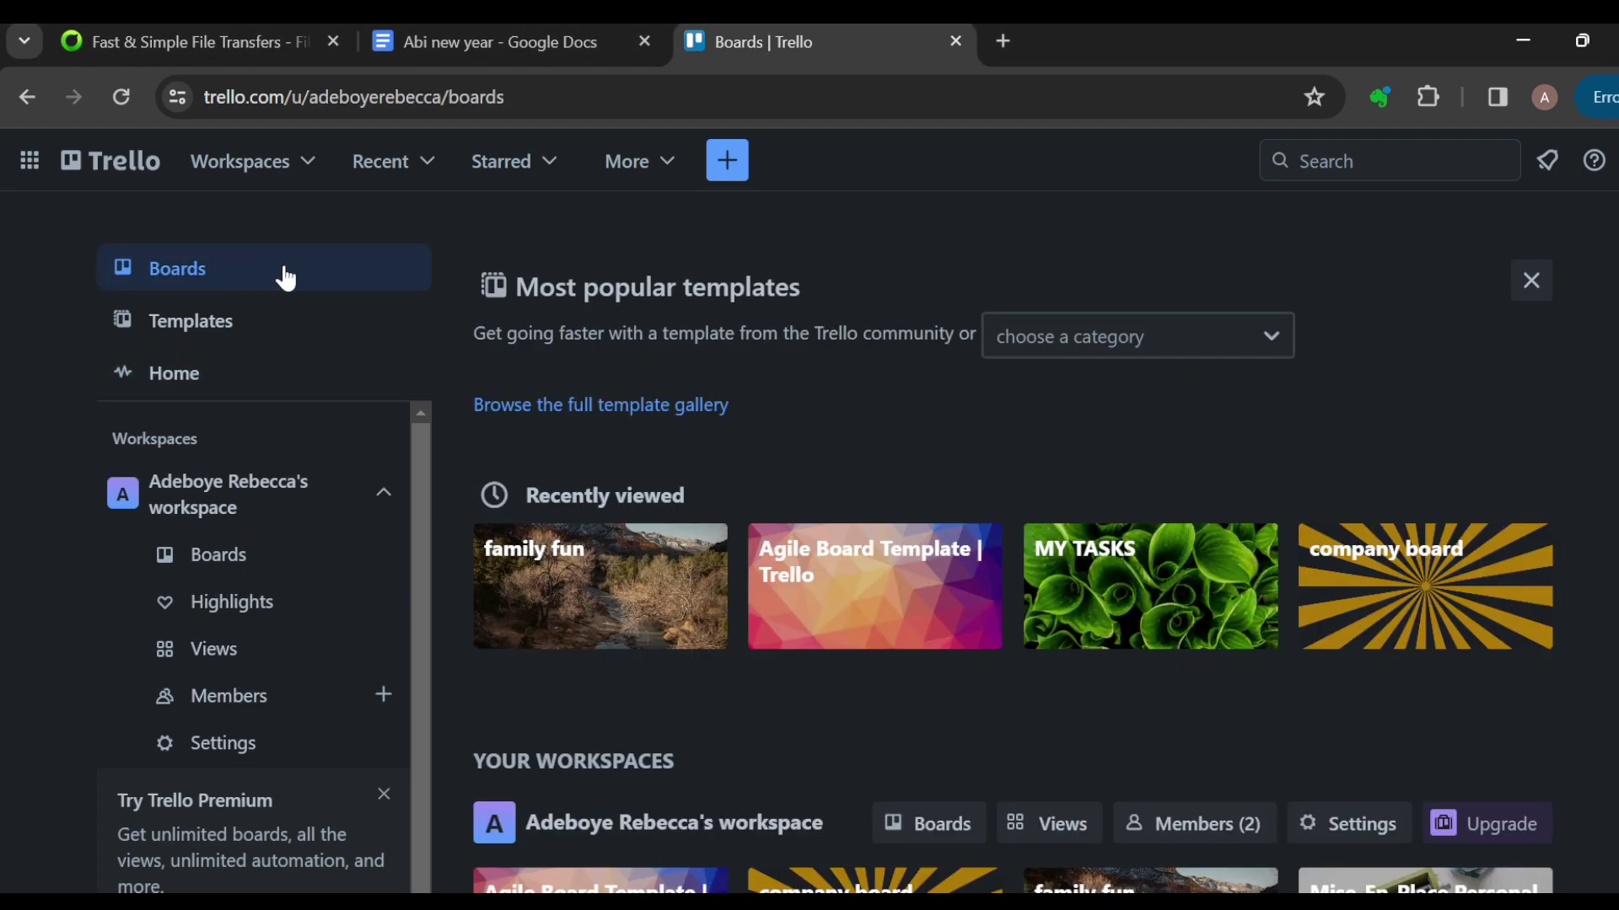
scroll(919, 514, "down", 1)
scroll(902, 531, "down", 3)
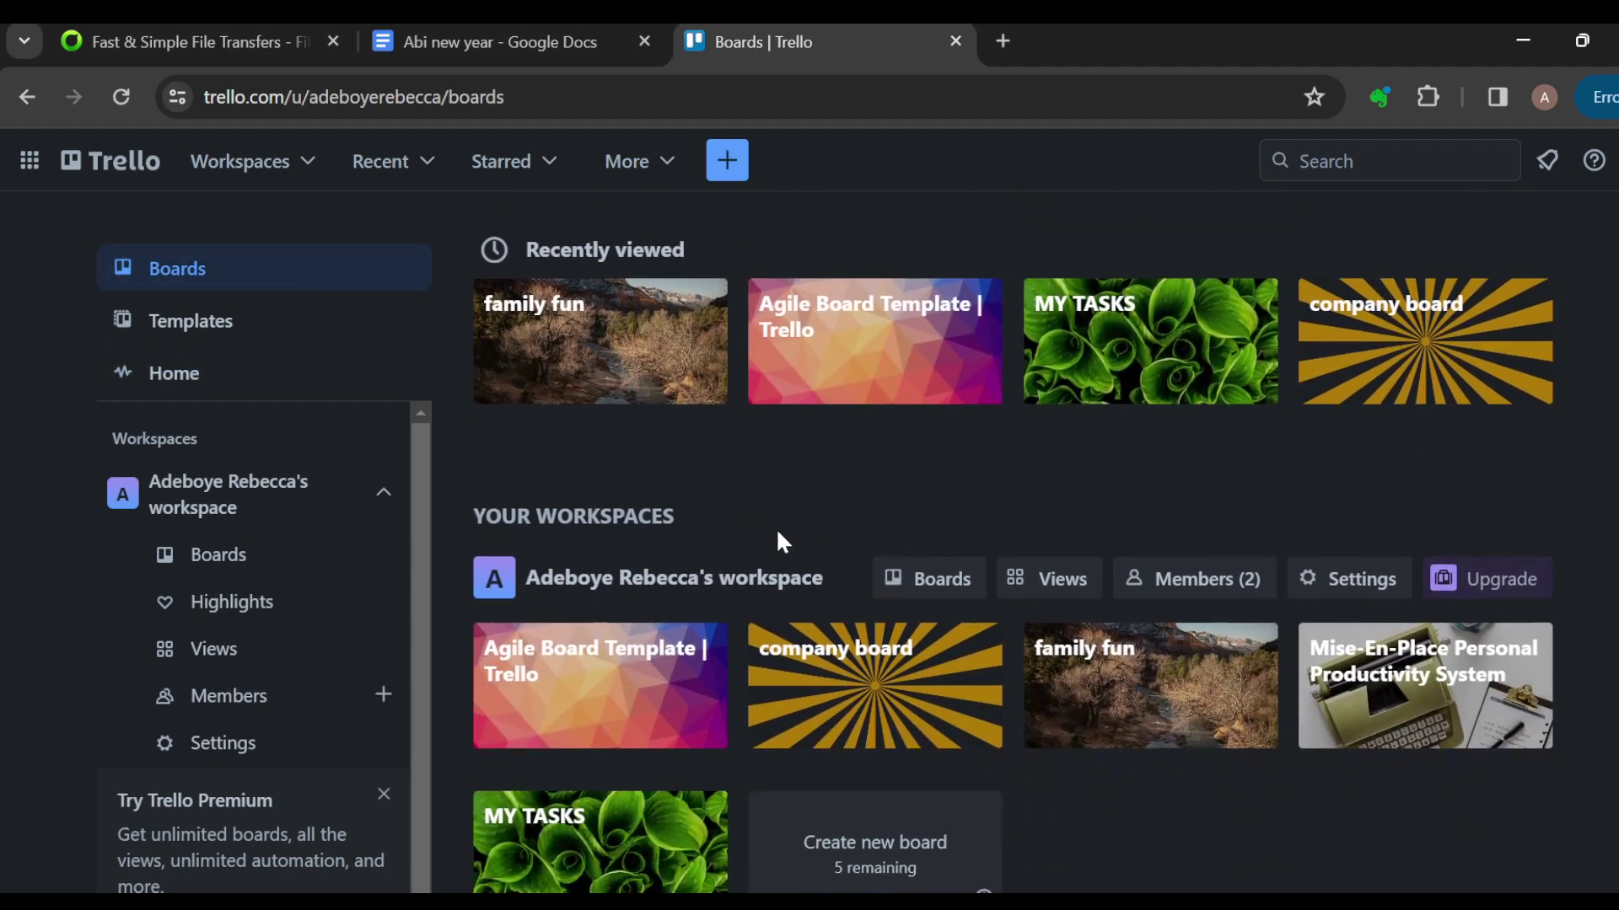
scroll(964, 622, "down", 2)
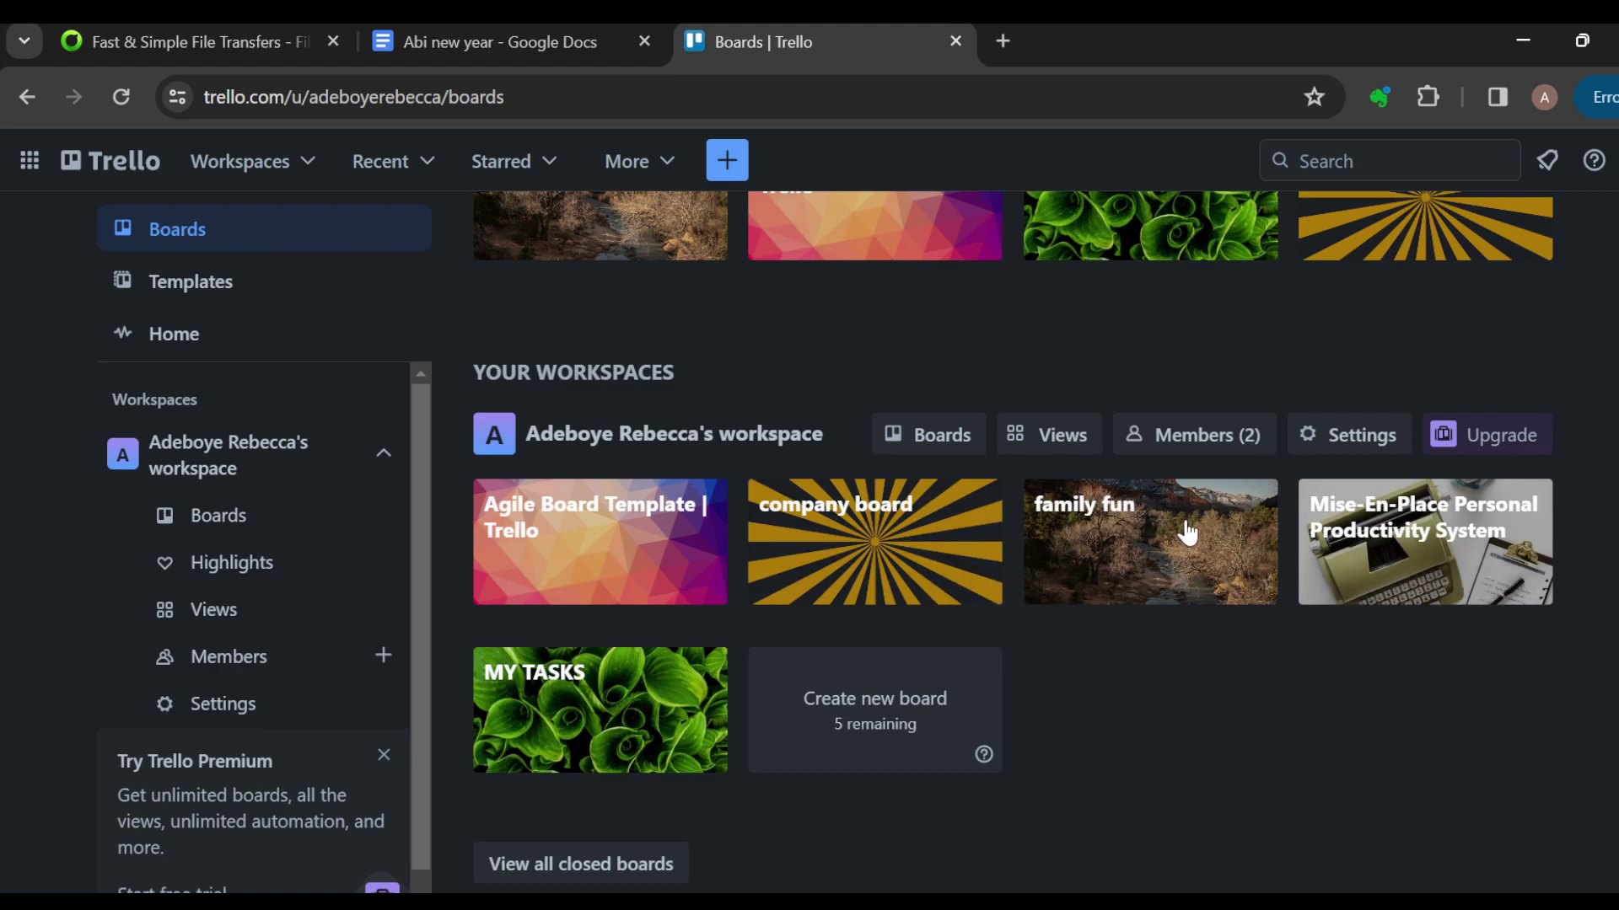
- Choose to start a new board from a template and open the full template gallery
left_click(724, 170)
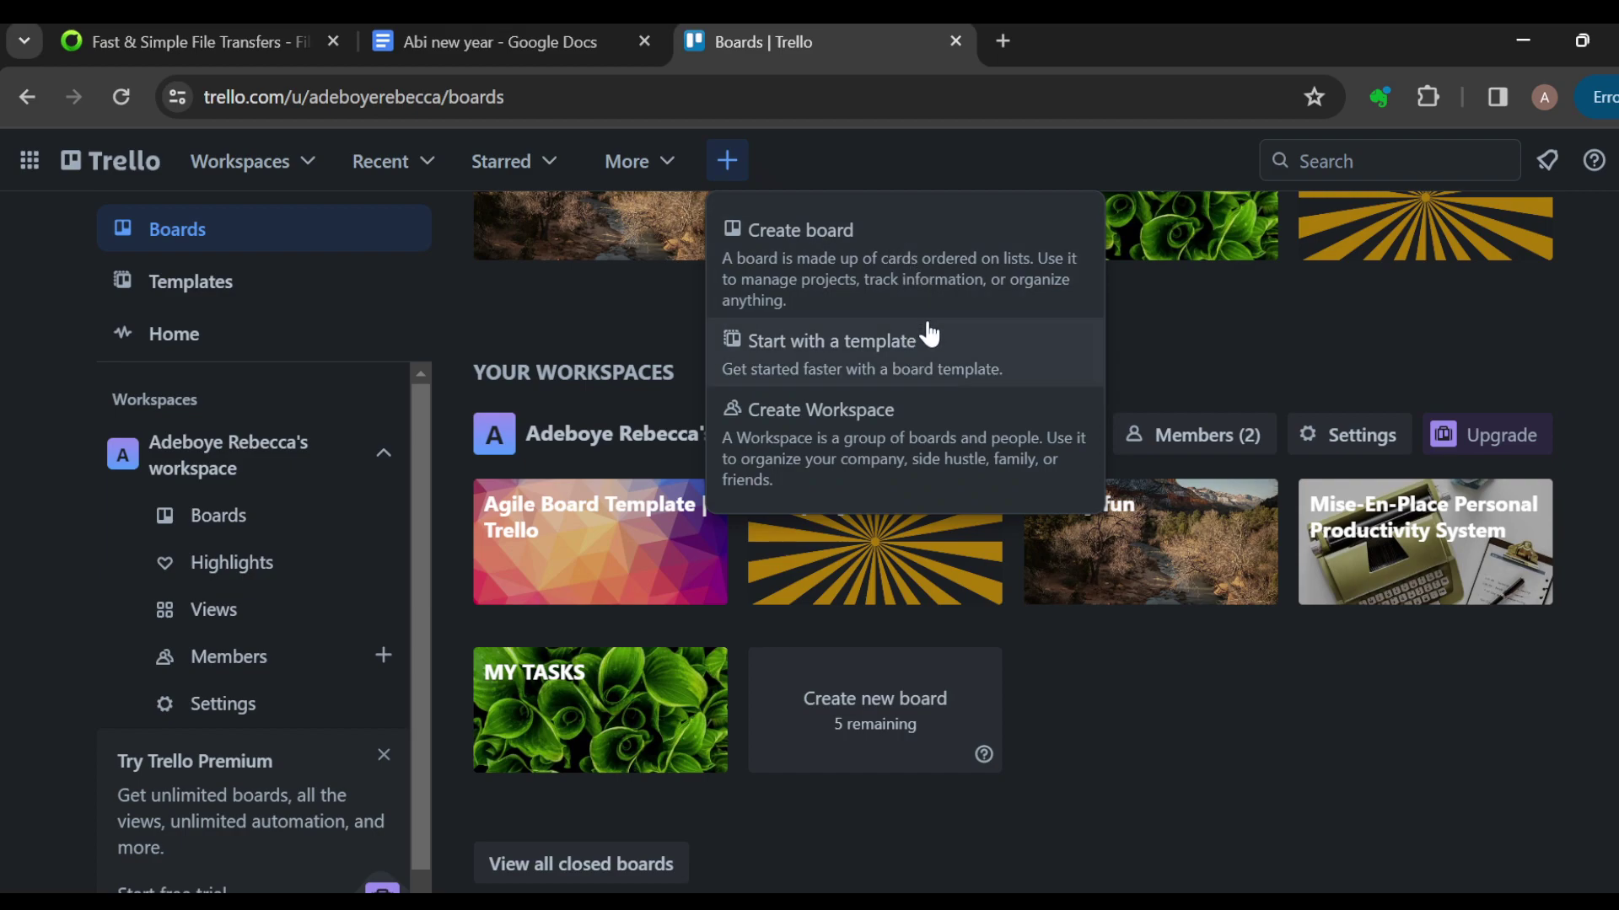
left_click(930, 335)
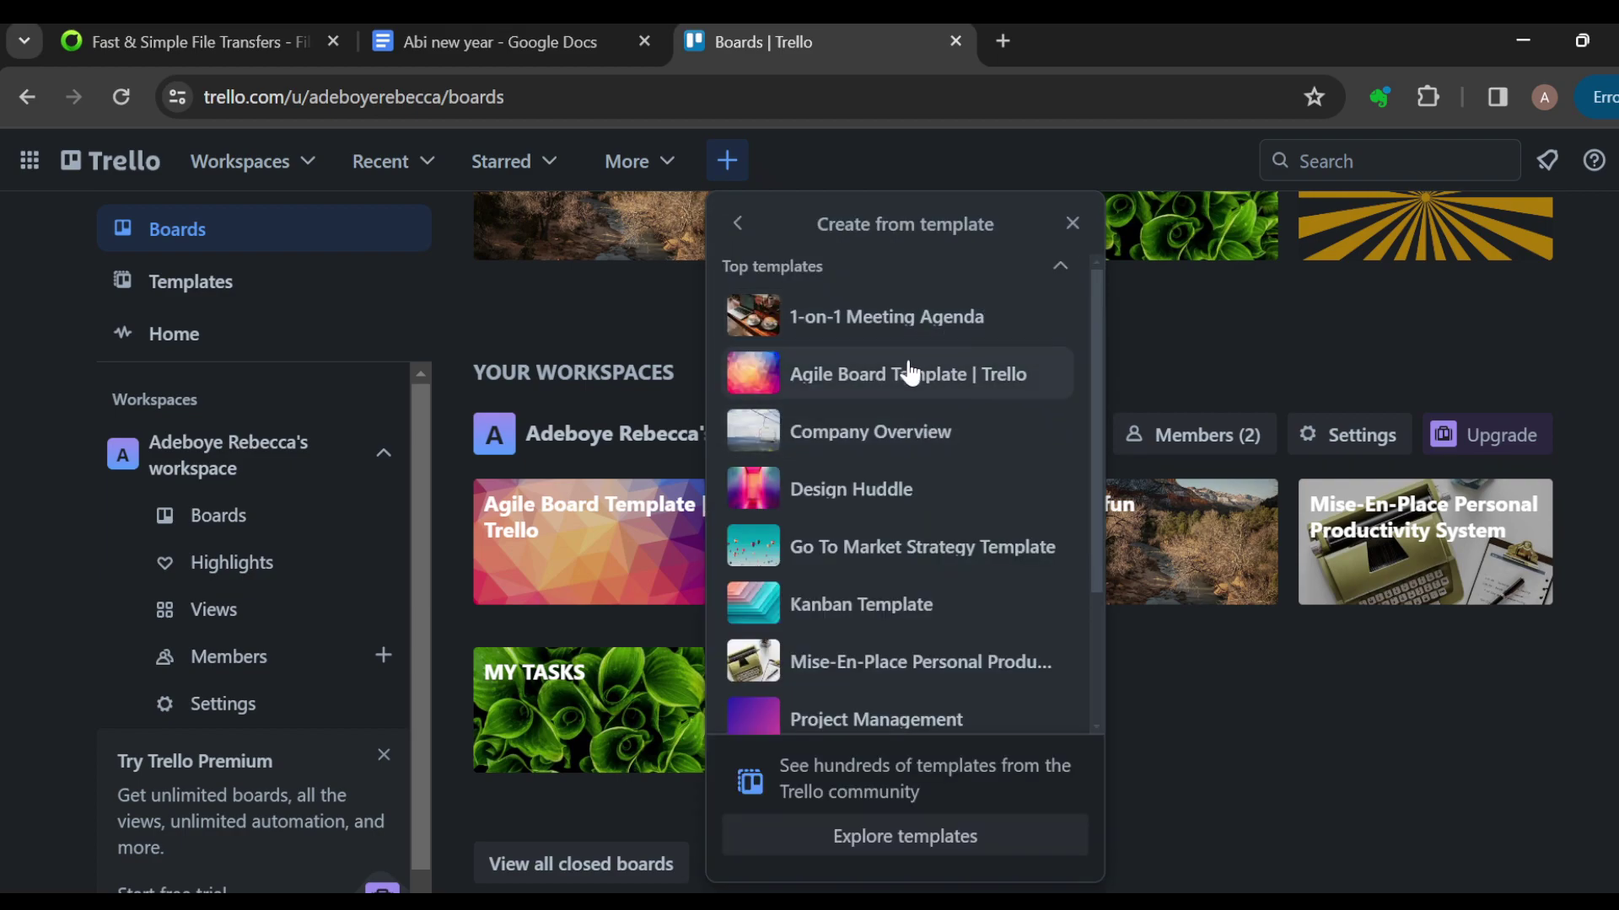
scroll(910, 390, "down", 2)
scroll(911, 389, "down", 1)
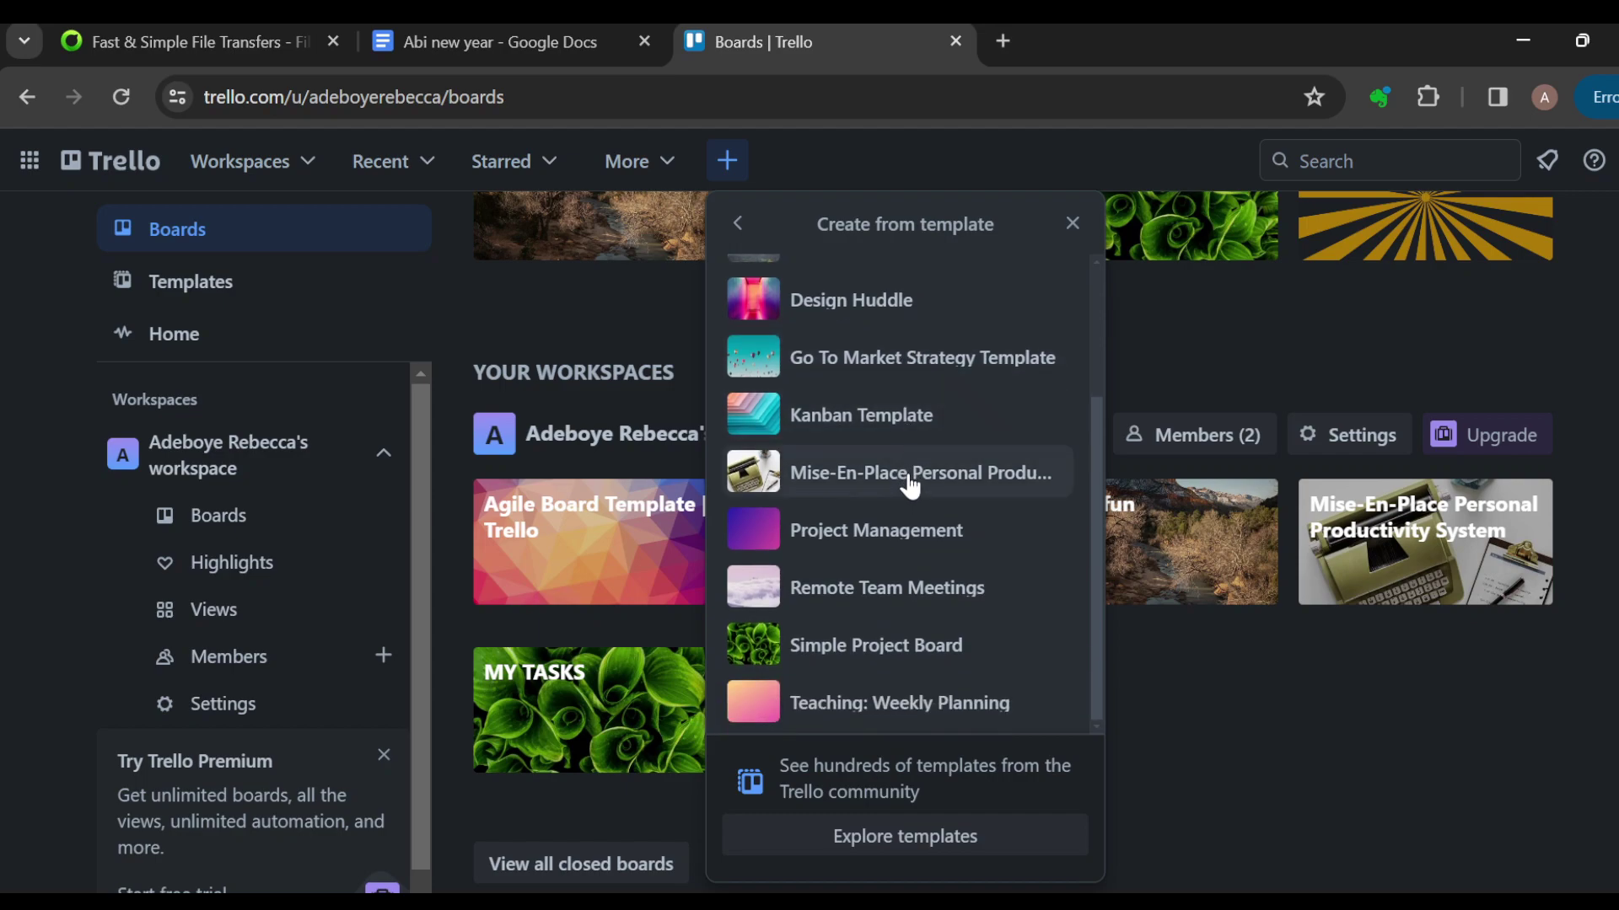
scroll(909, 495, "up", 3)
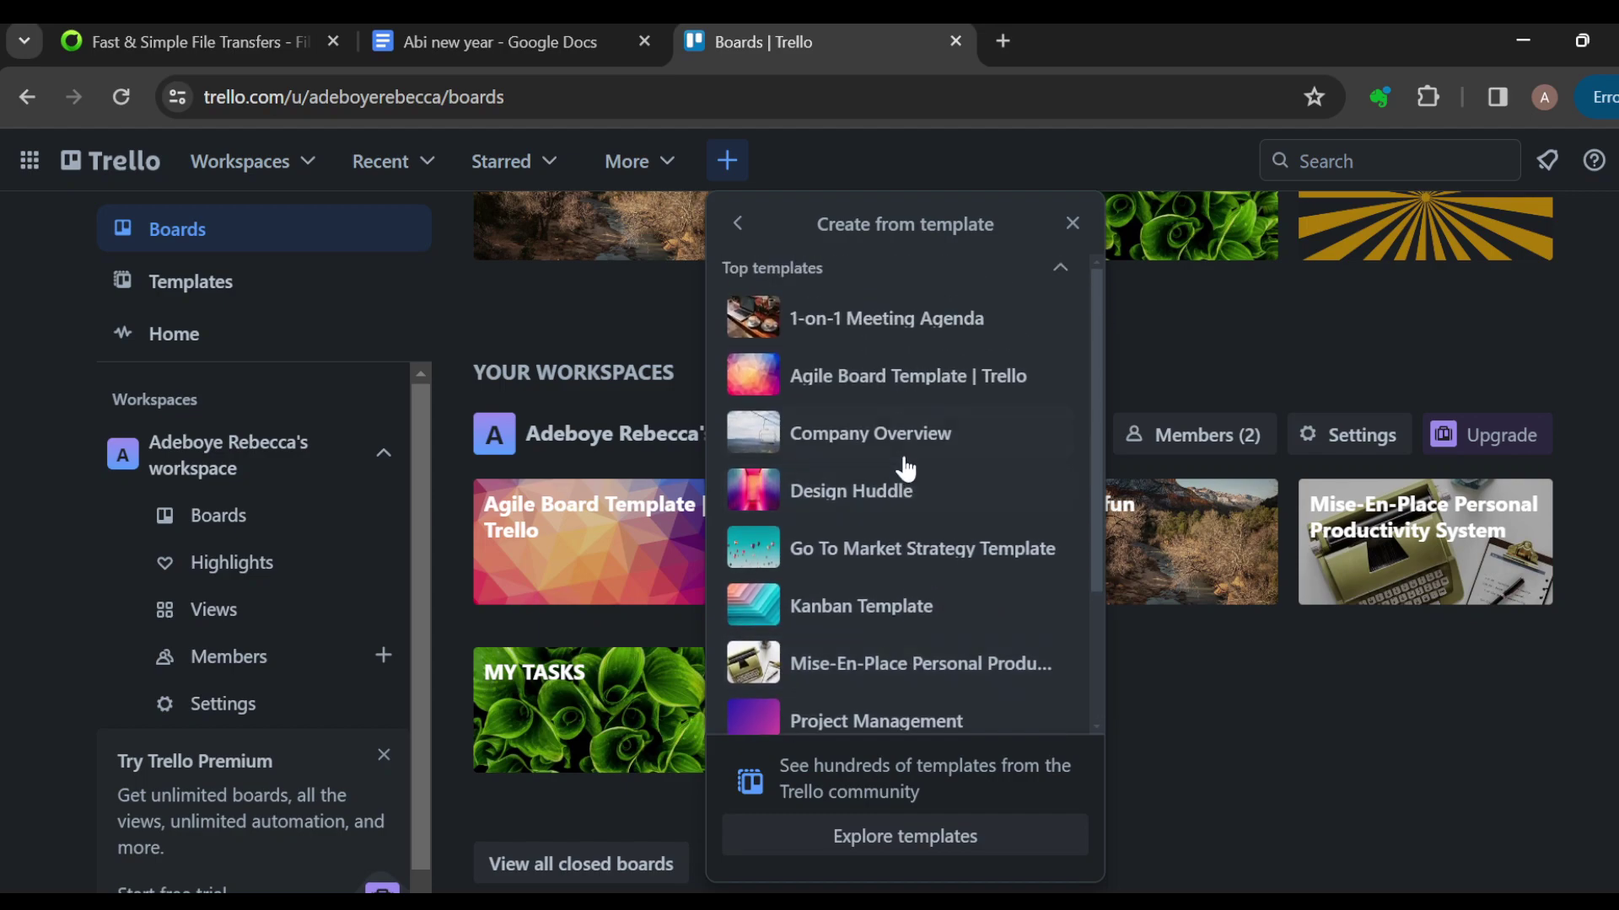
scroll(978, 497, "down", 3)
scroll(969, 430, "up", 3)
scroll(948, 371, "down", 2)
scroll(946, 363, "up", 2)
left_click(866, 838)
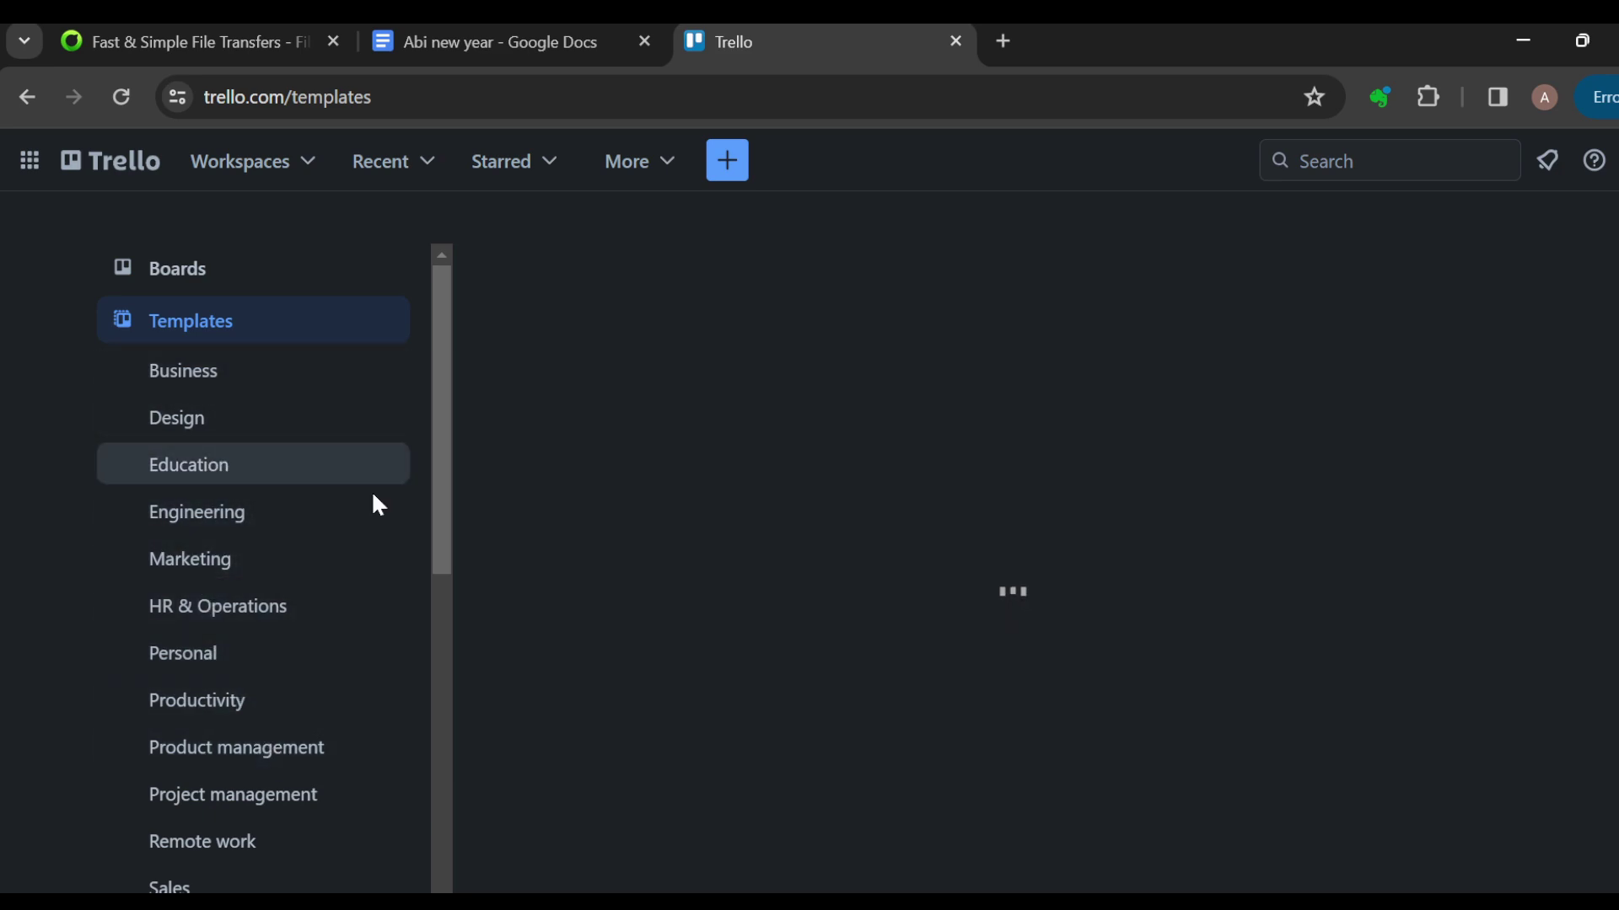
- Filter the gallery to Business templates such as Lead Management Pipeline and Lean Canvas
left_click(443, 634)
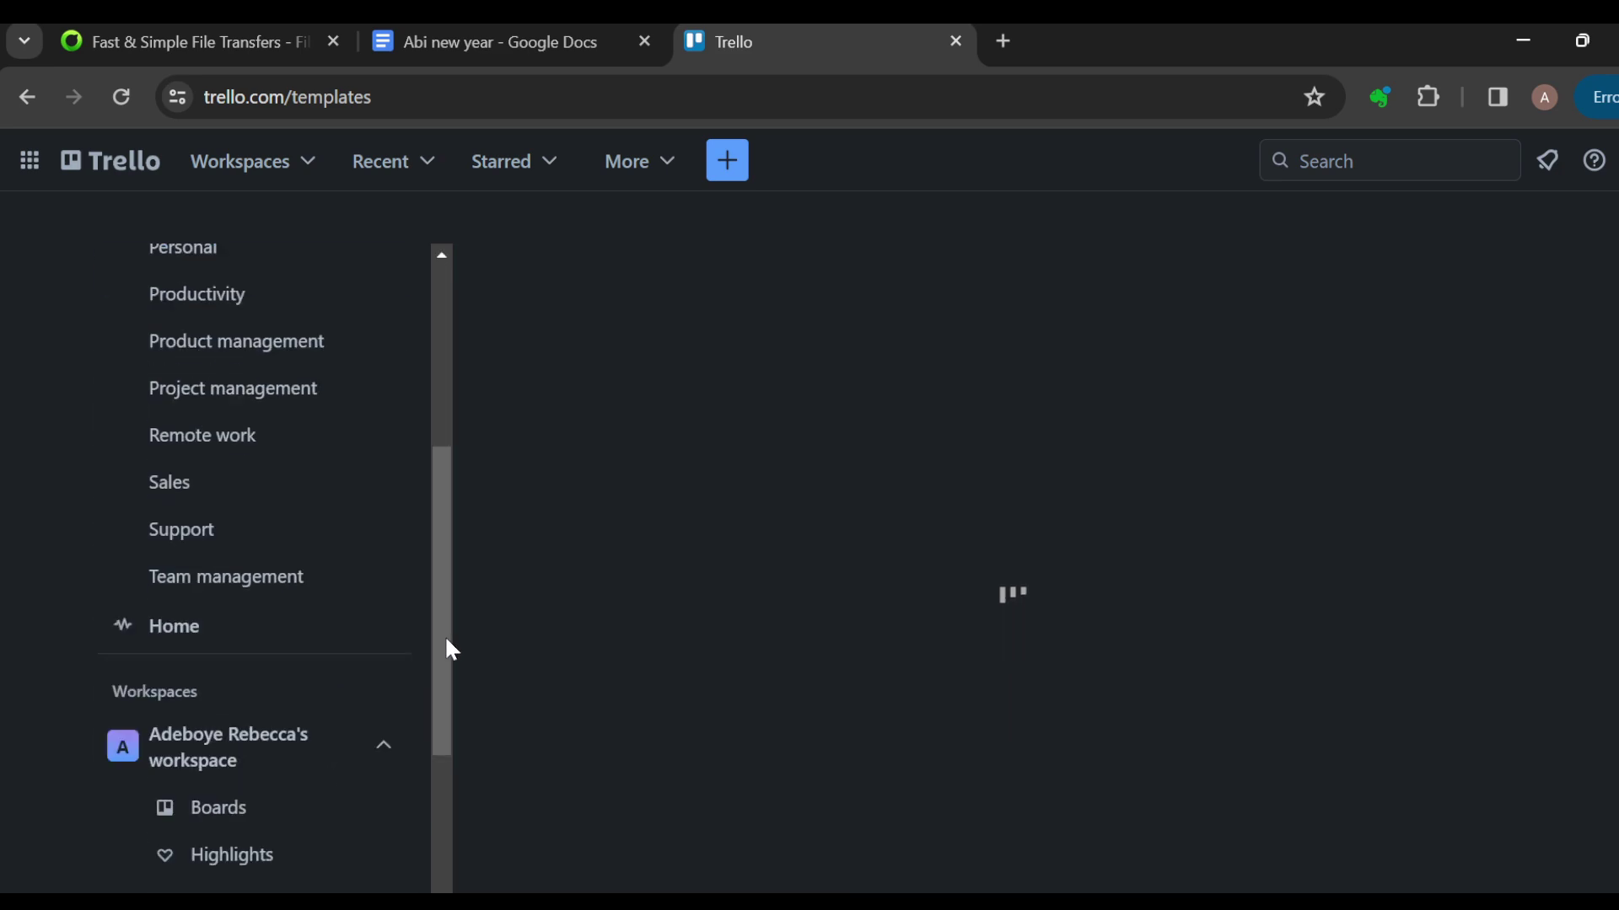
left_click(437, 481)
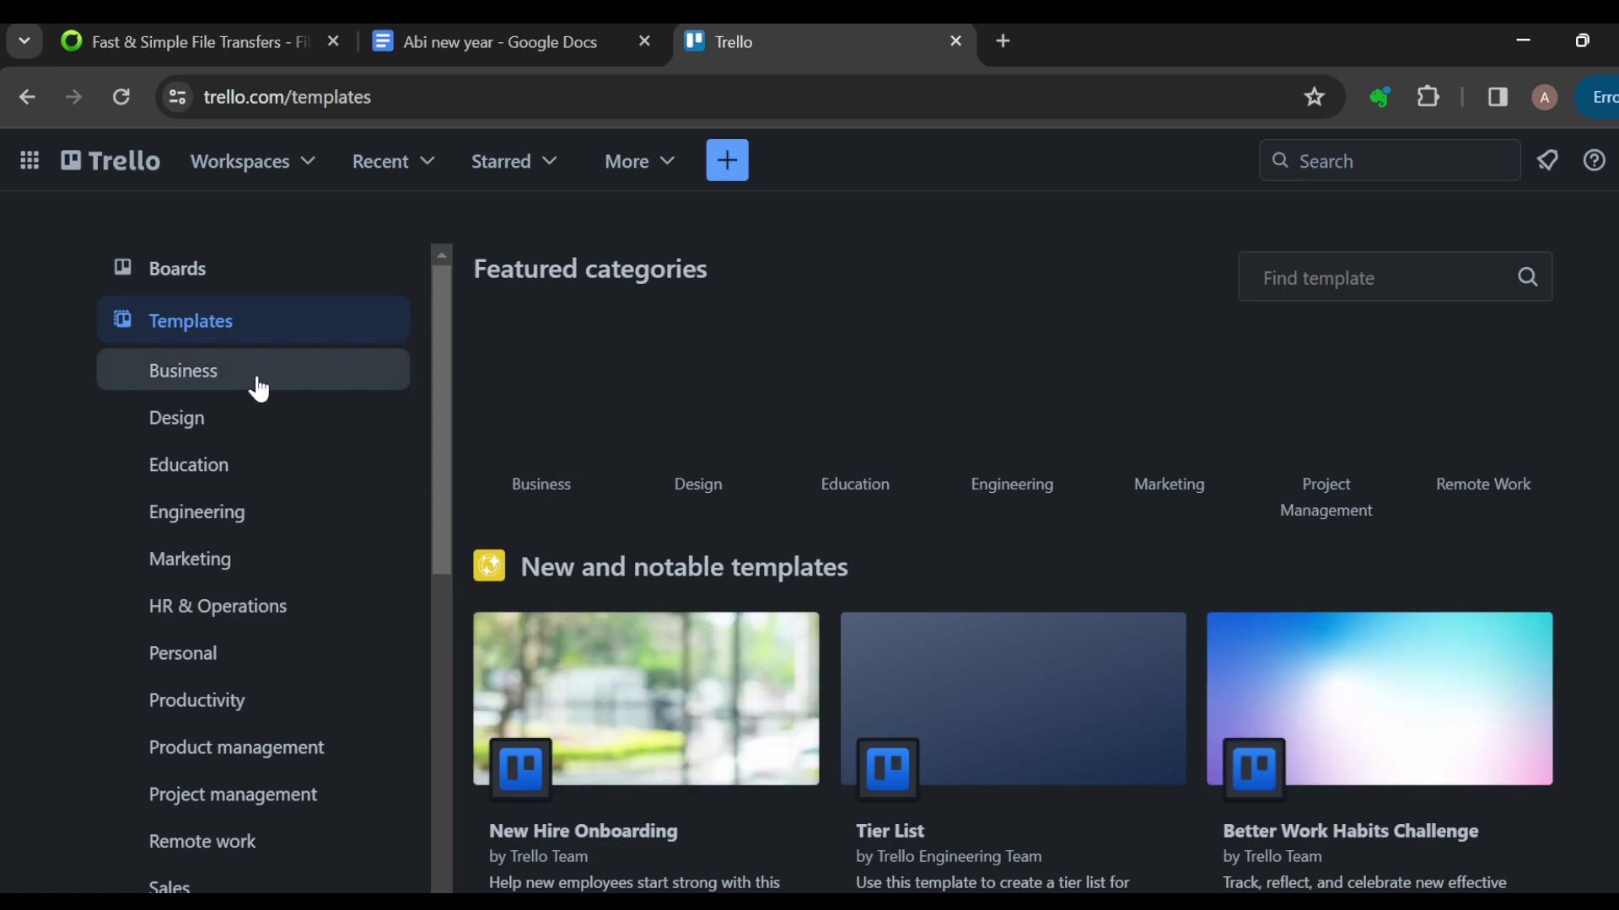
left_click(274, 386)
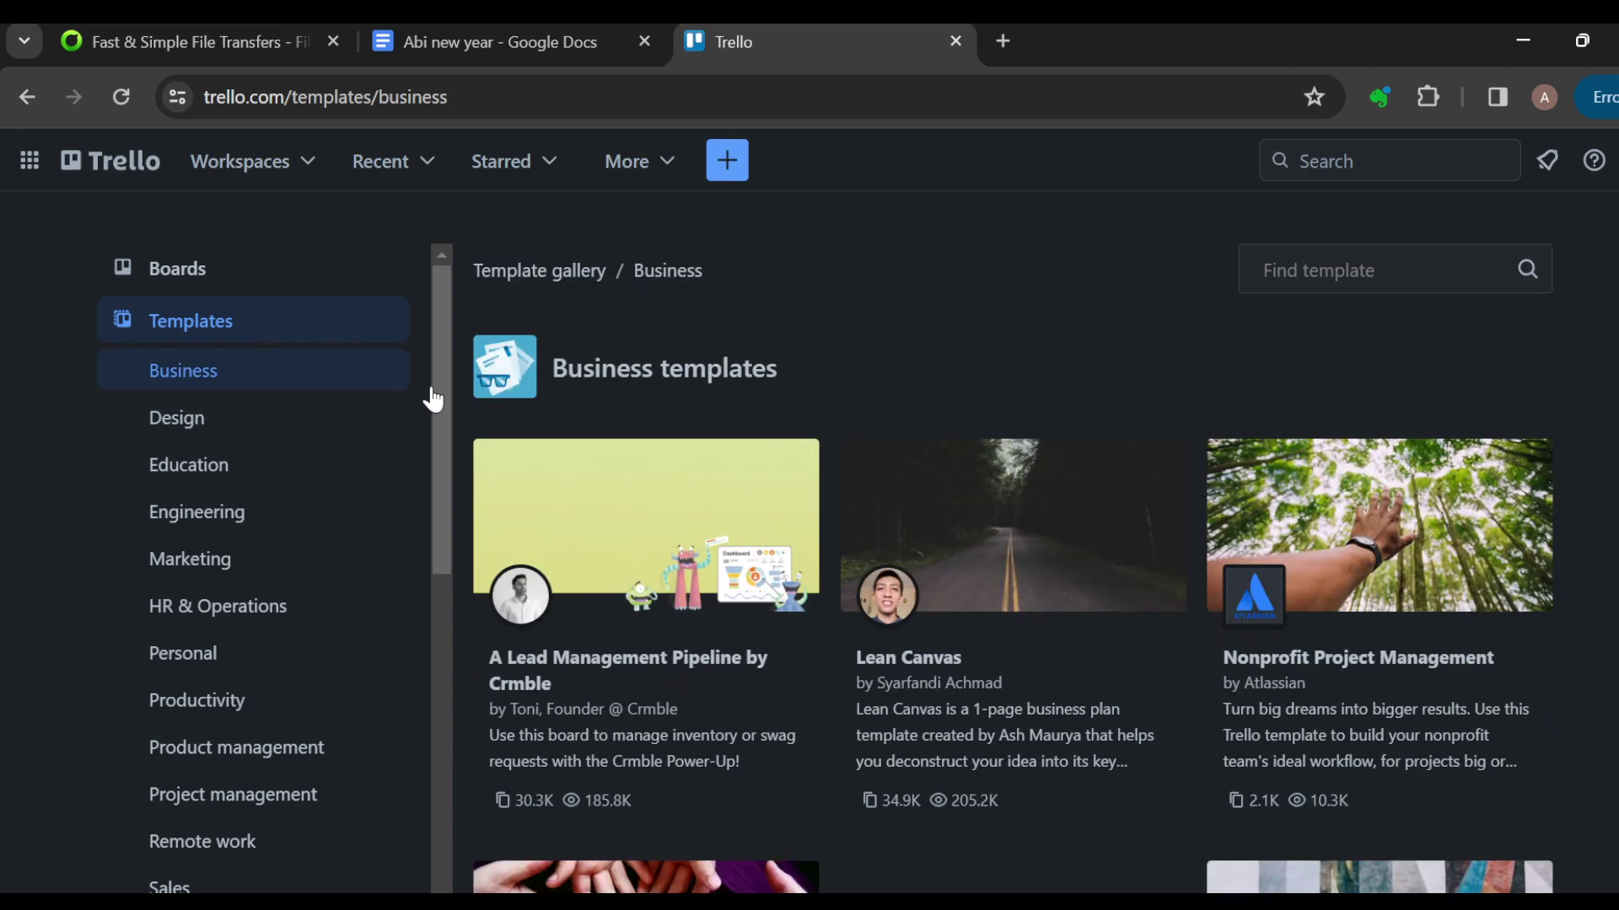
scroll(1197, 658, "down", 8)
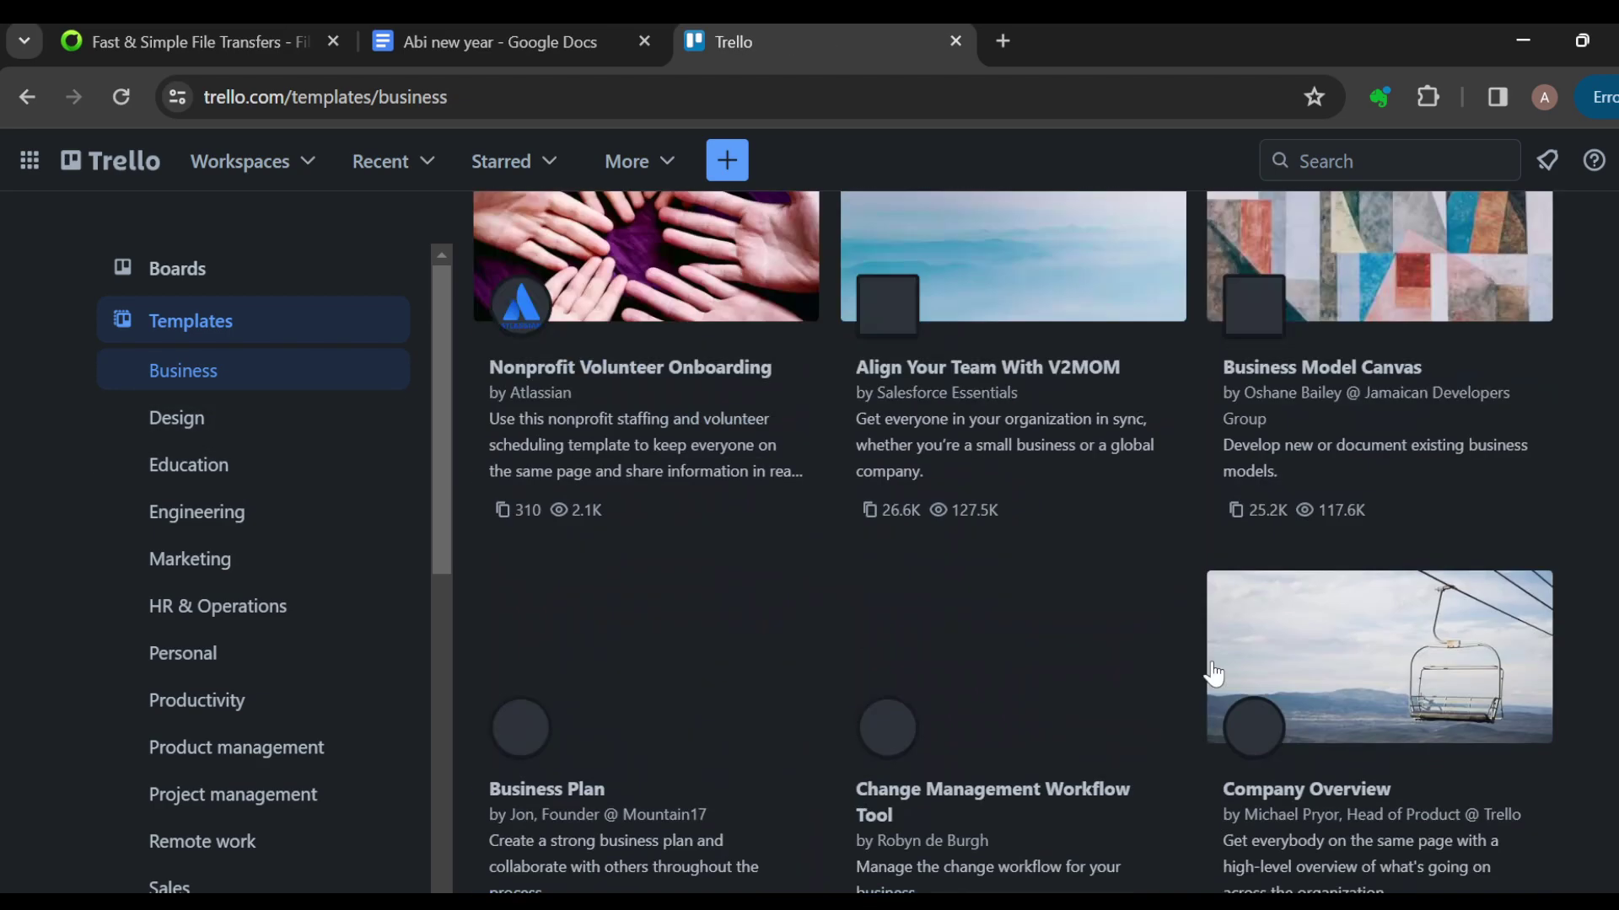
scroll(1214, 649, "up", 8)
- Search the gallery for 'EVENT' and open the Speaker guide for online events template
left_click(1342, 273)
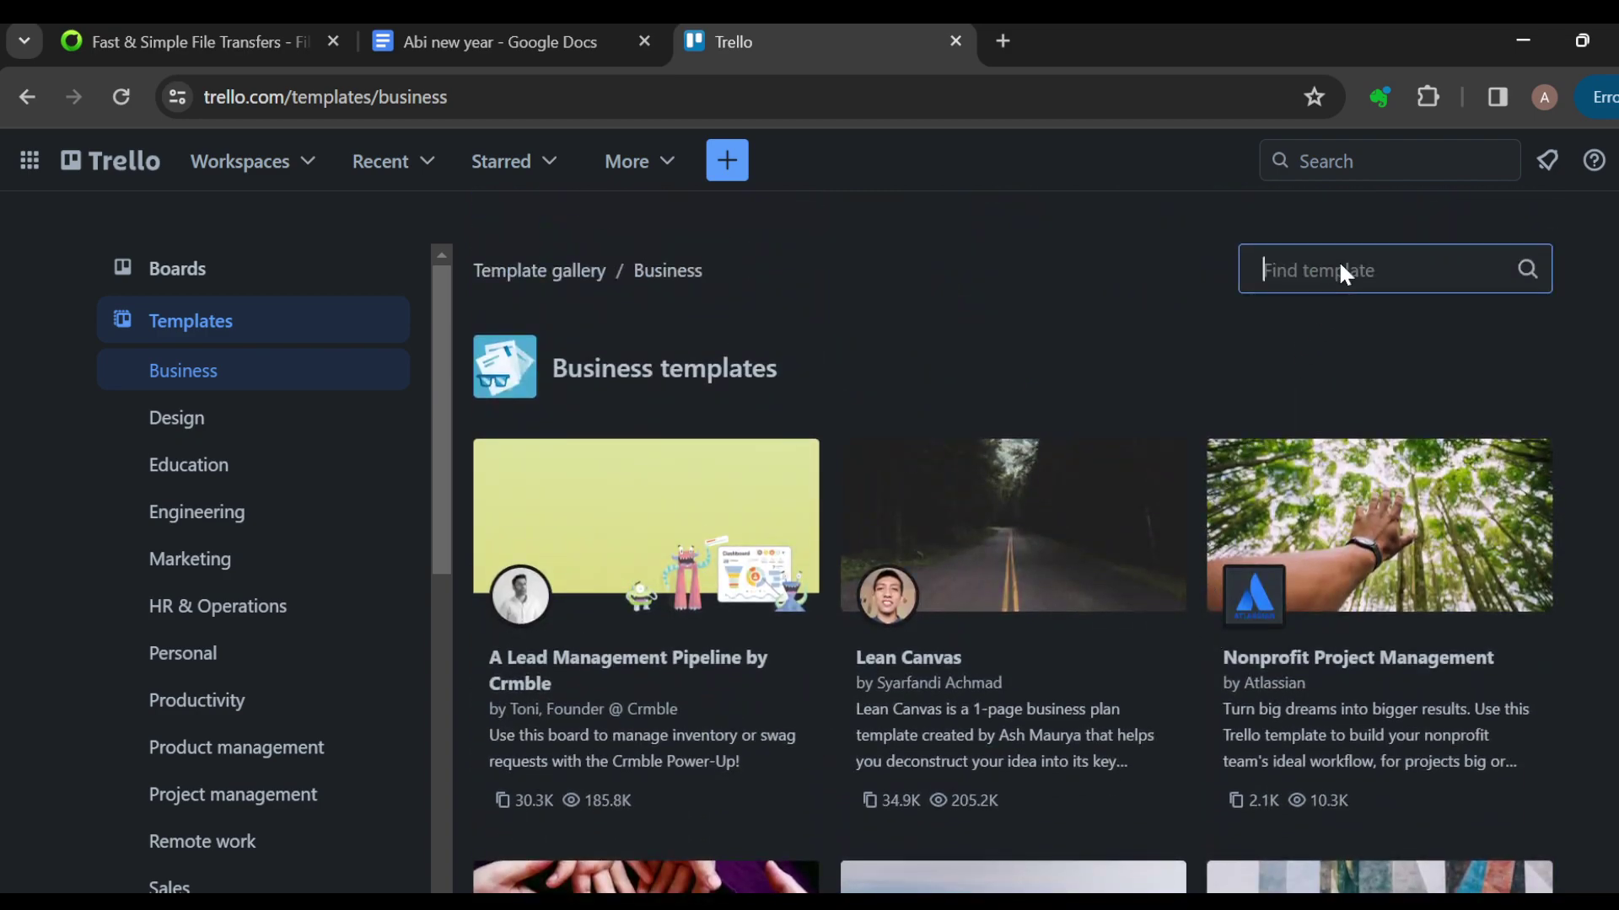
type("EVENT")
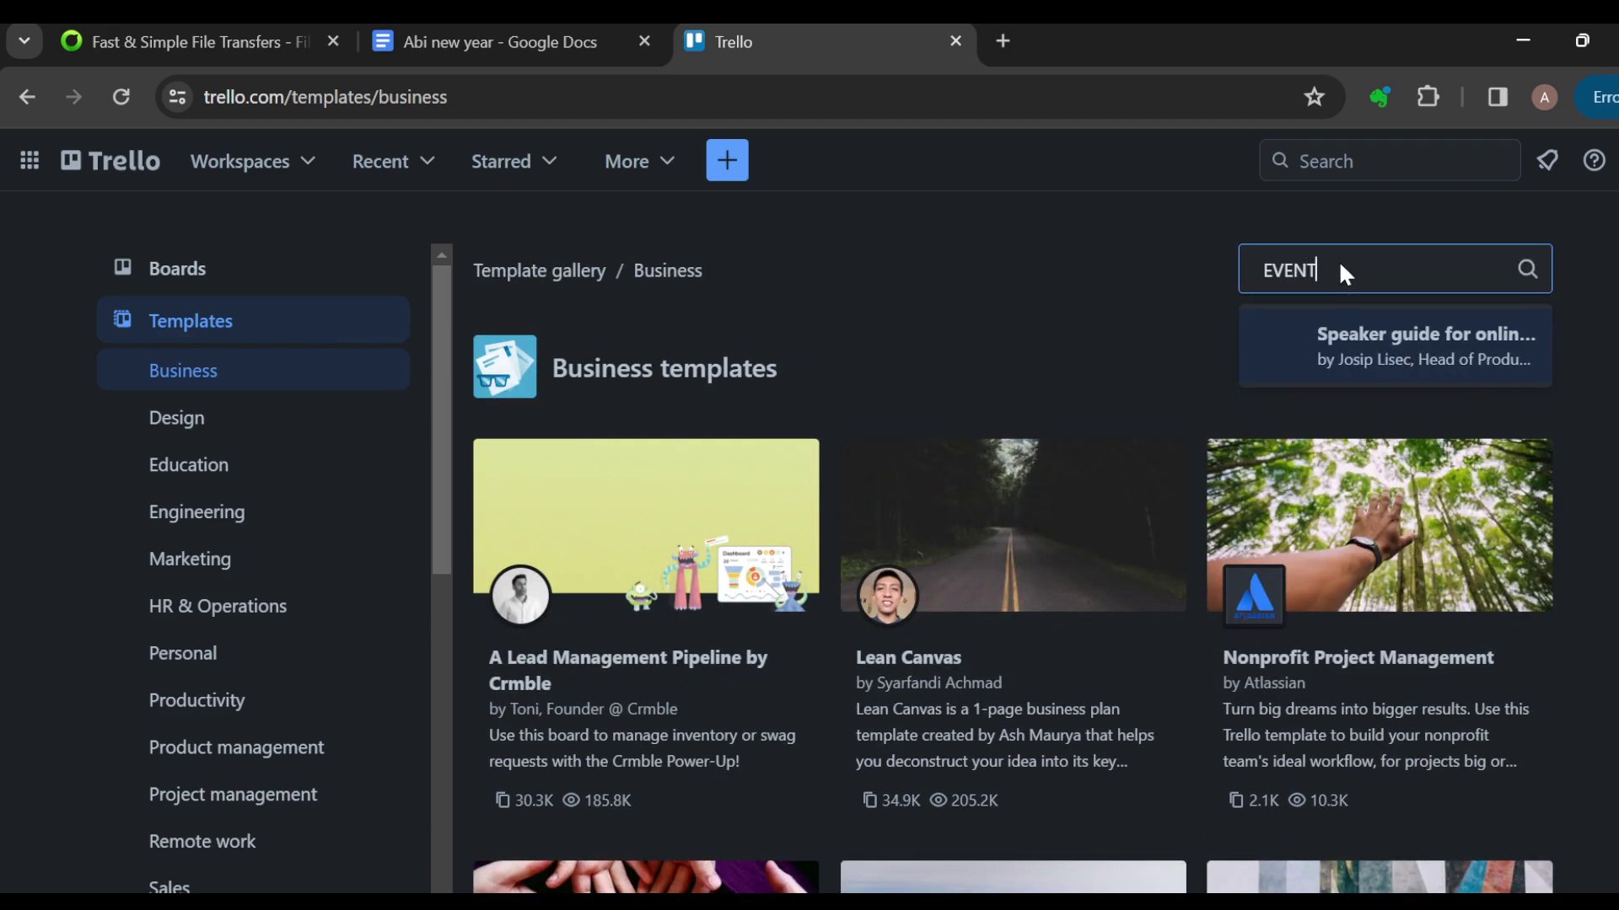
key("Return")
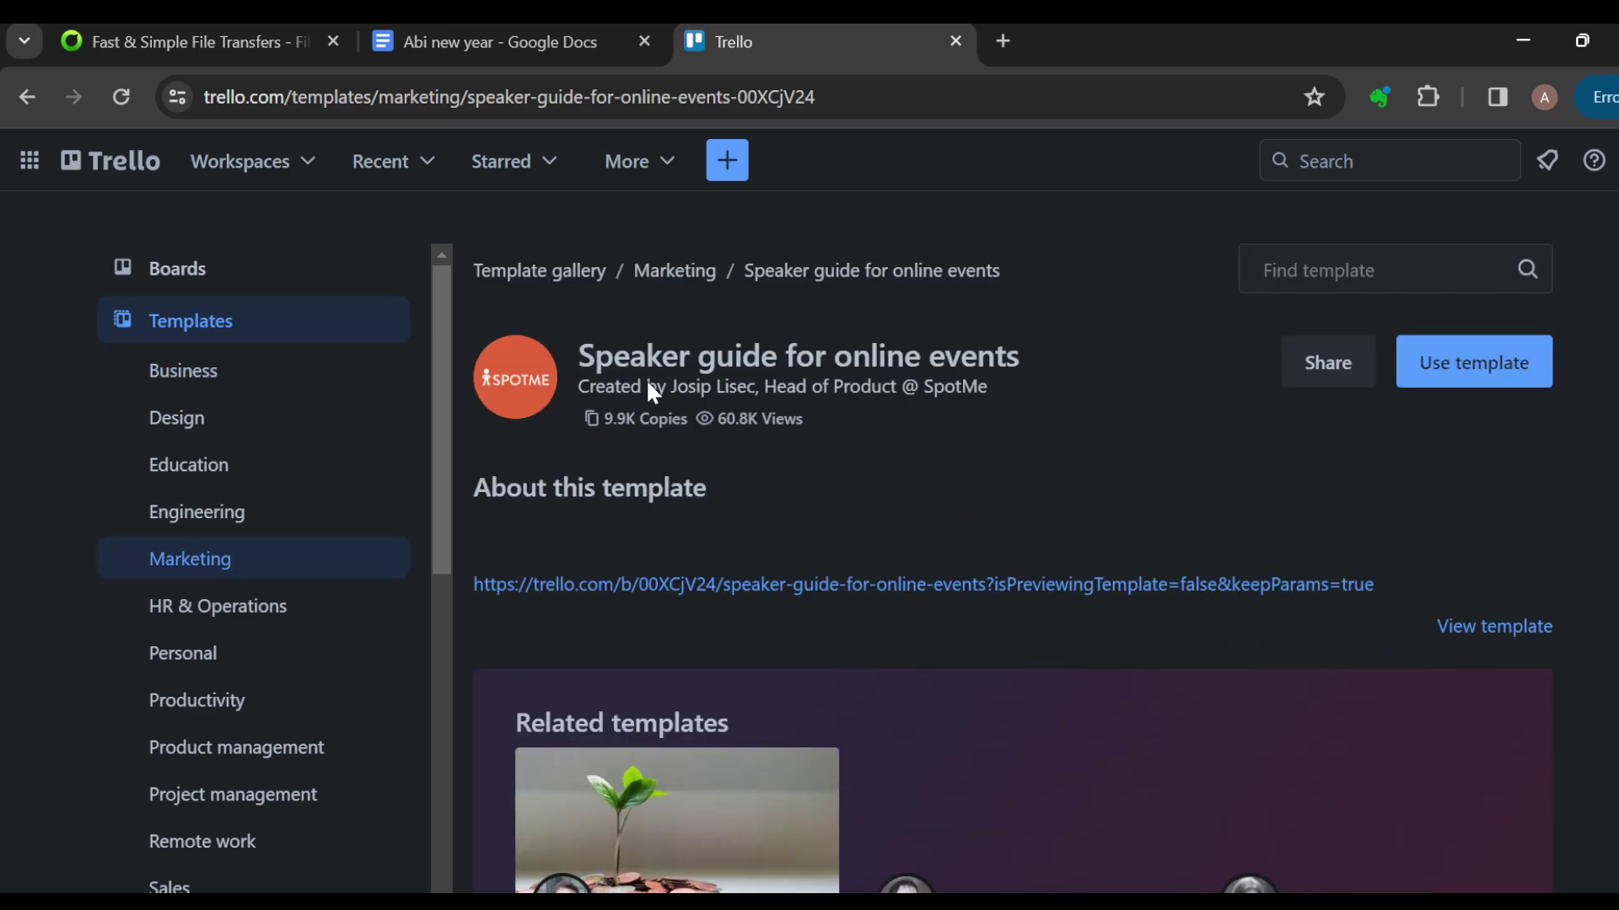
- Use the template to create the board with its suggested title 'Speaker guide for online events'
scroll(878, 560, "down", 5)
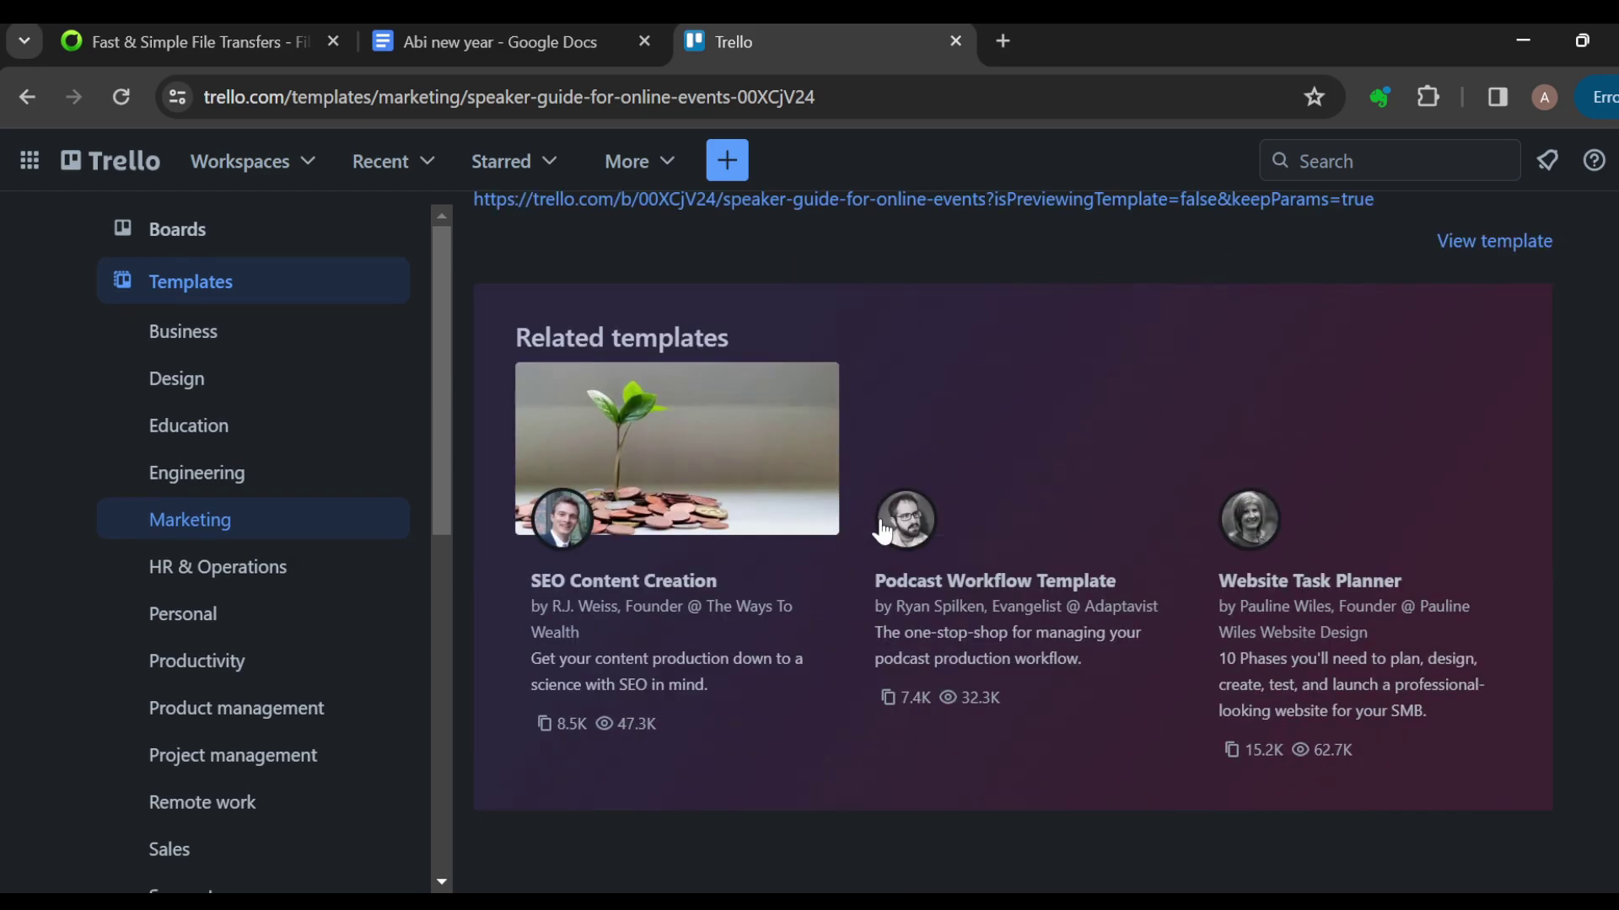
scroll(913, 494, "up", 5)
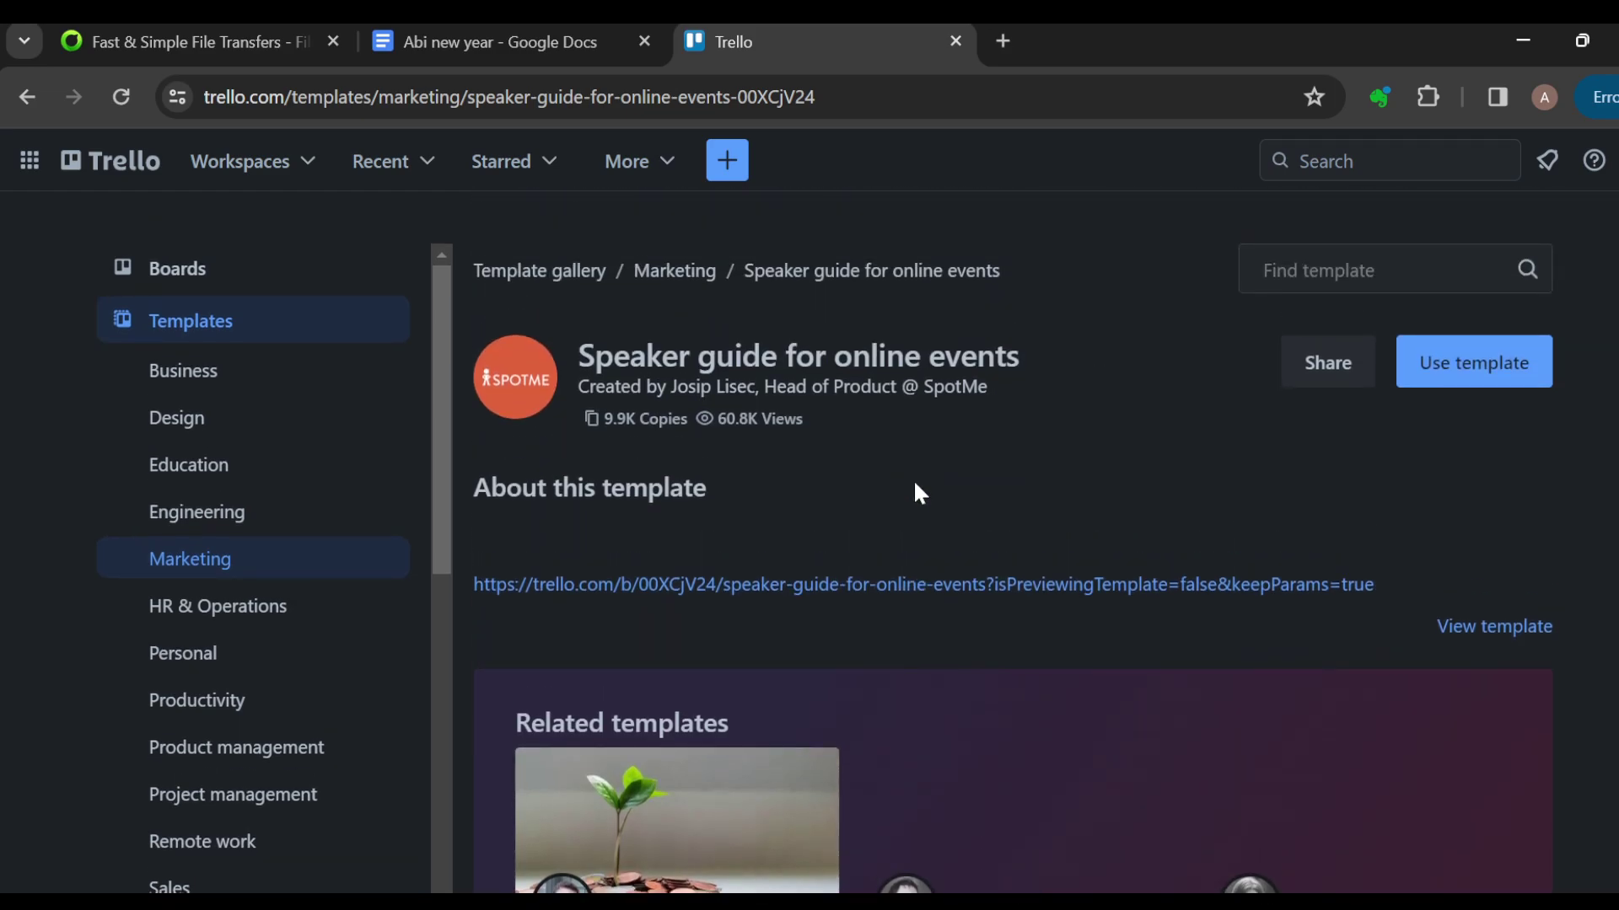
left_click(1470, 363)
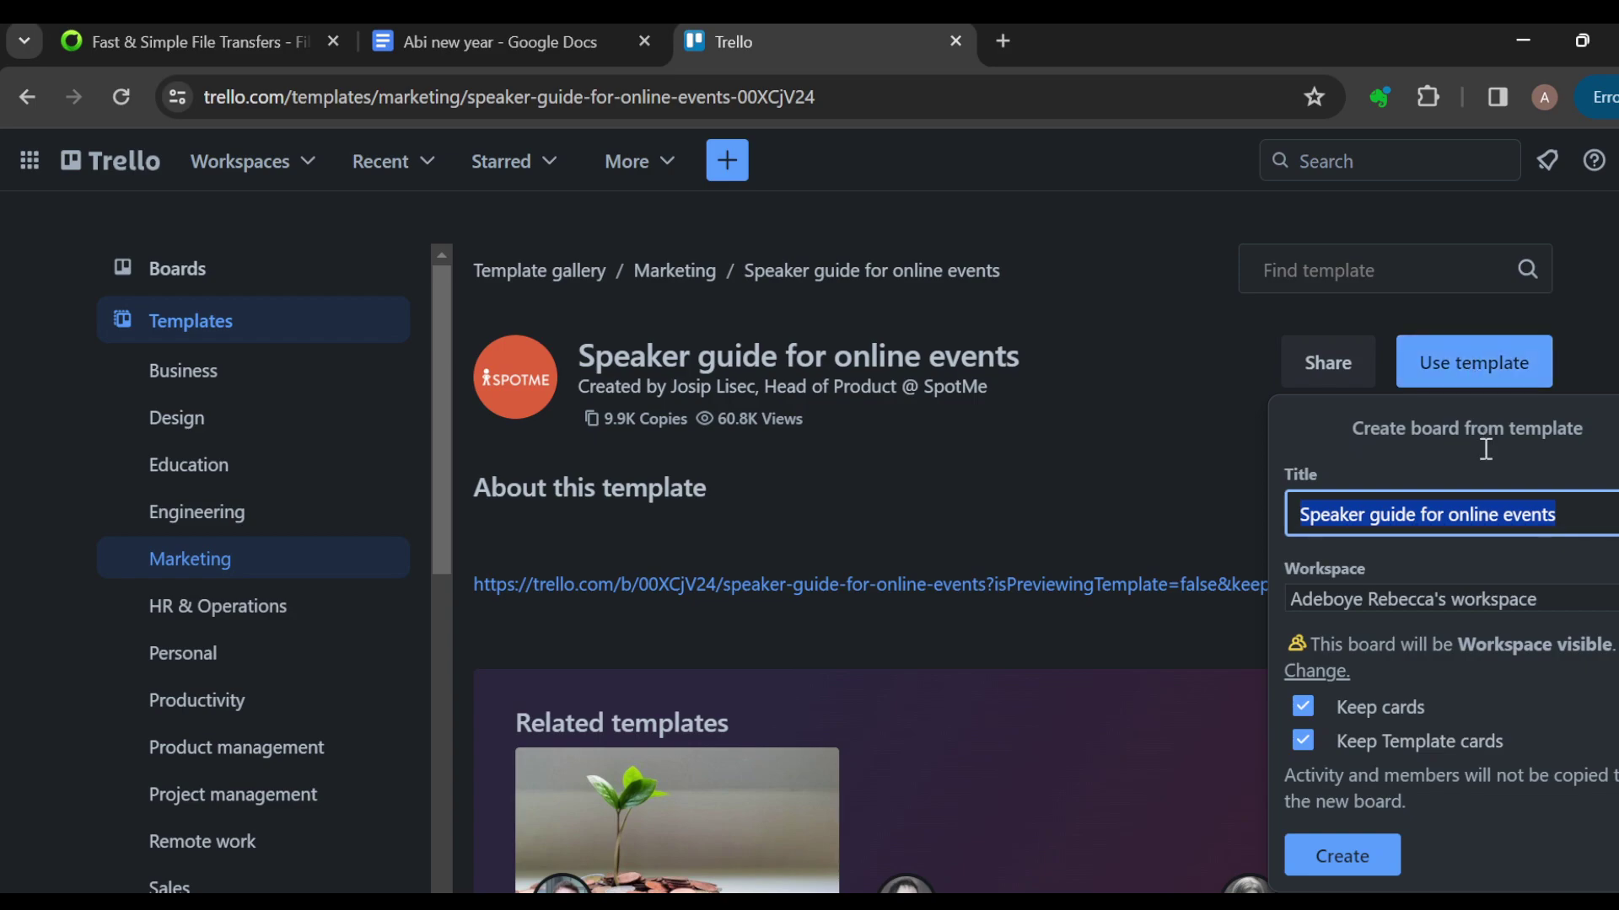
left_click(1340, 855)
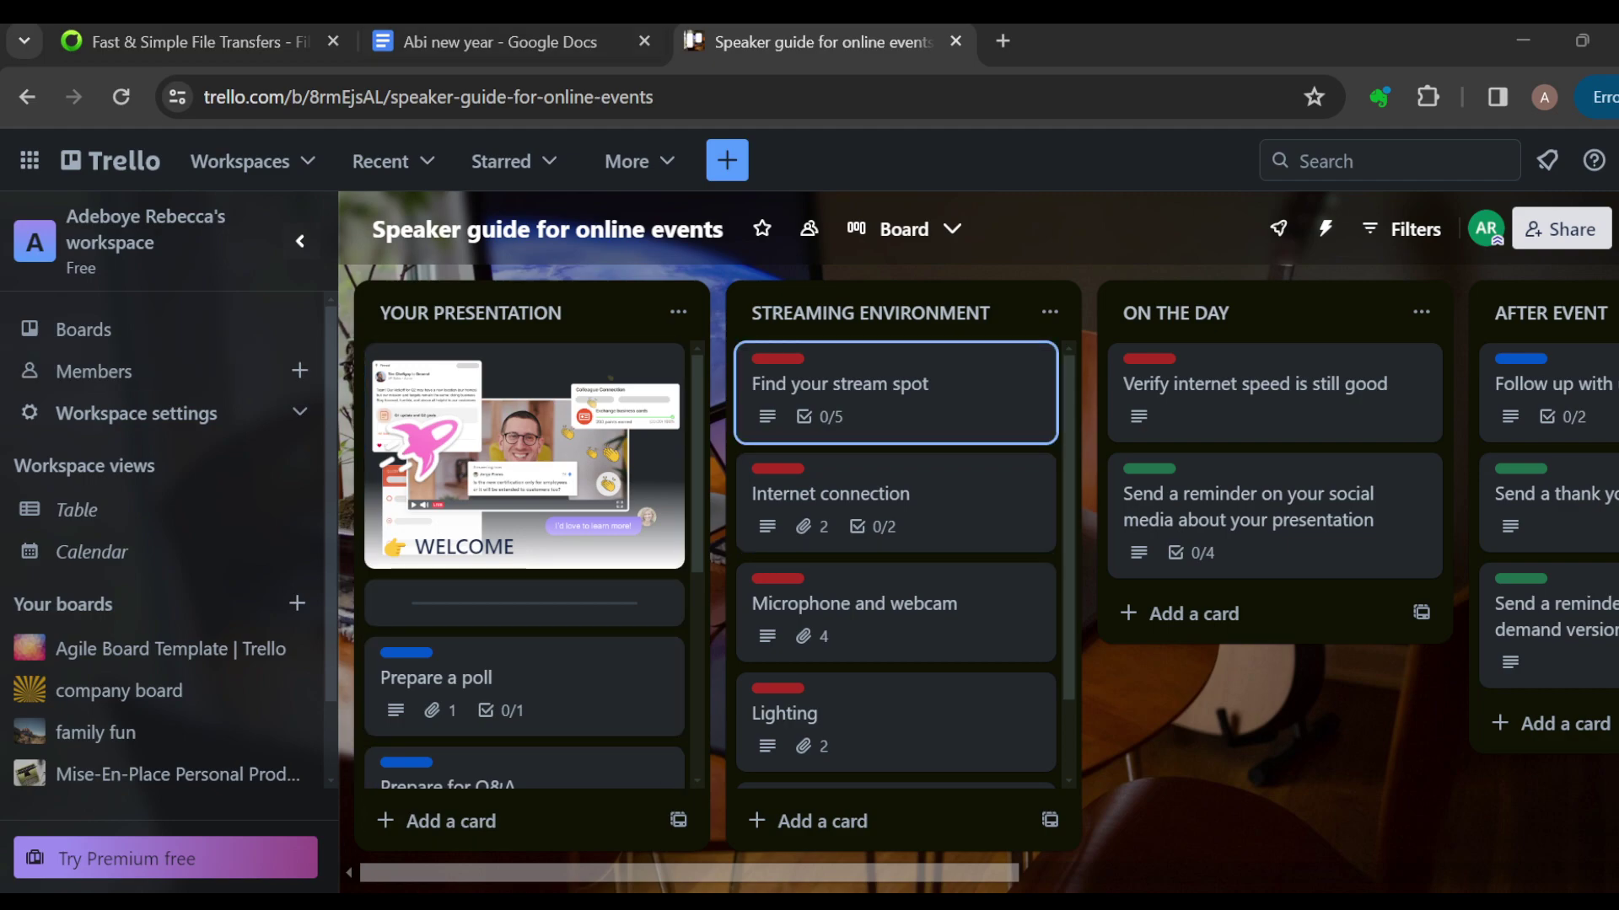
left_click_drag(946, 874, 780, 877)
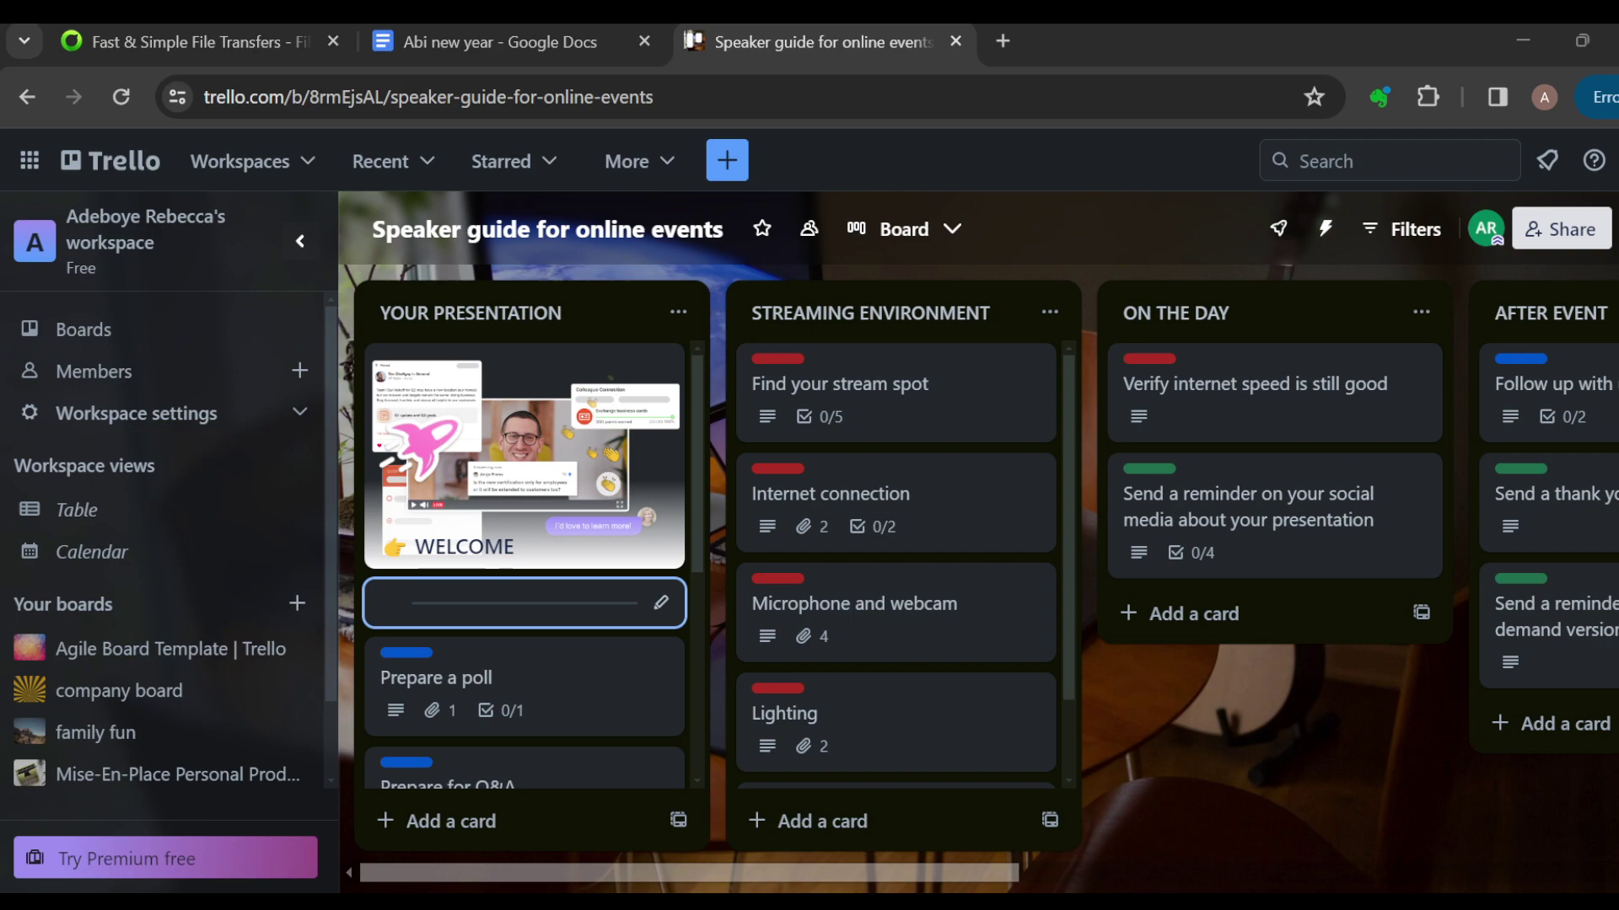
key("Right")
key("Right")
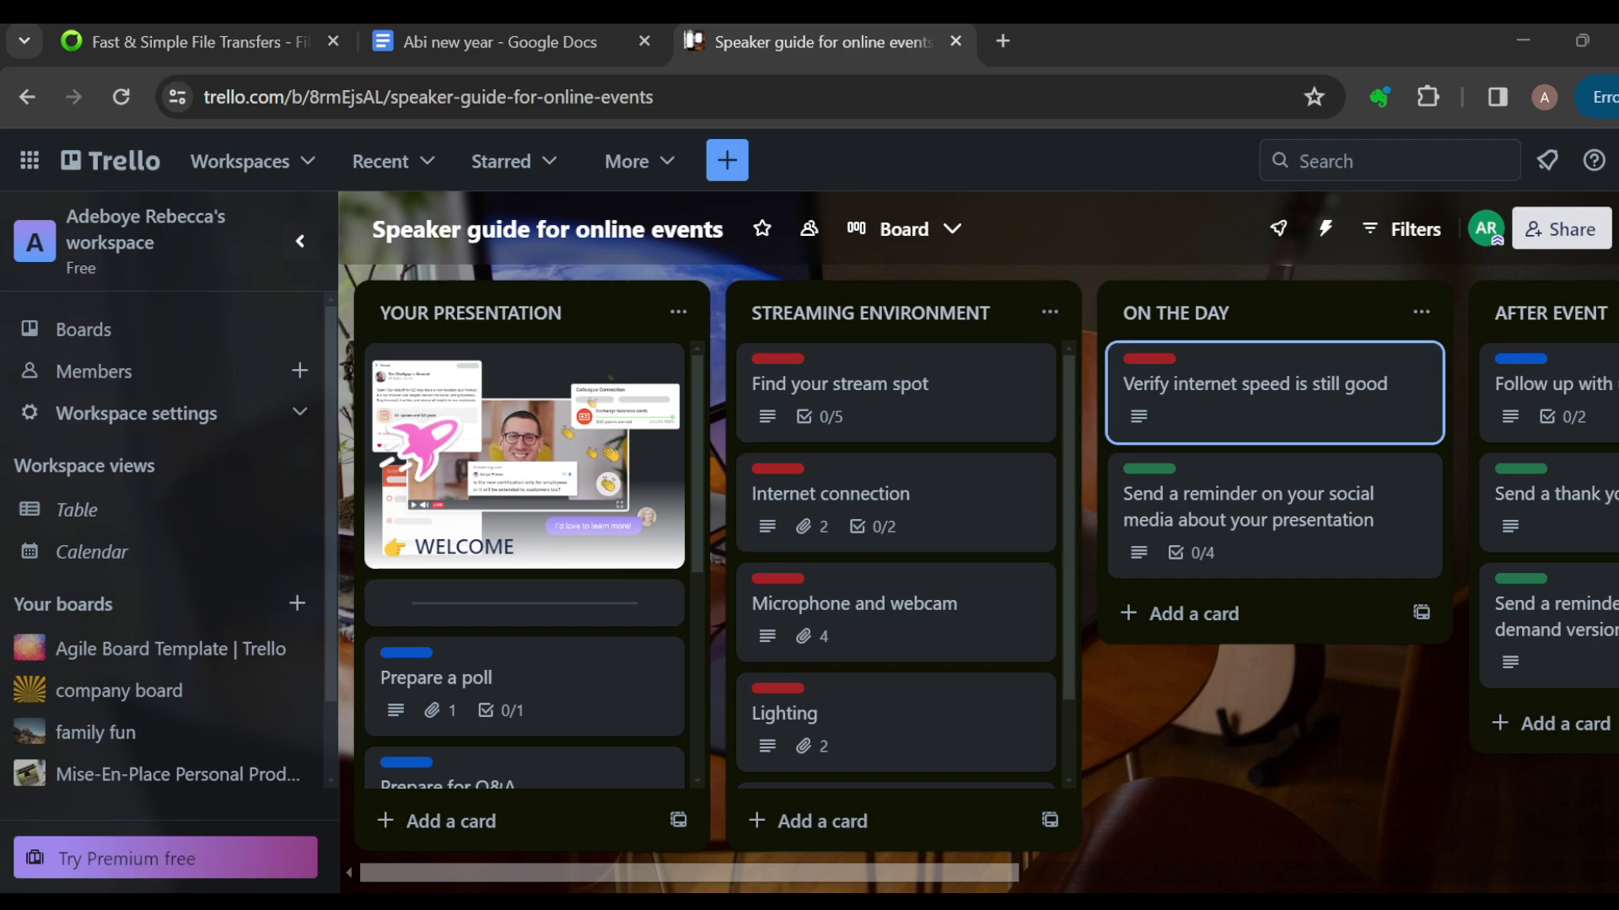
key("Left")
key("Left")
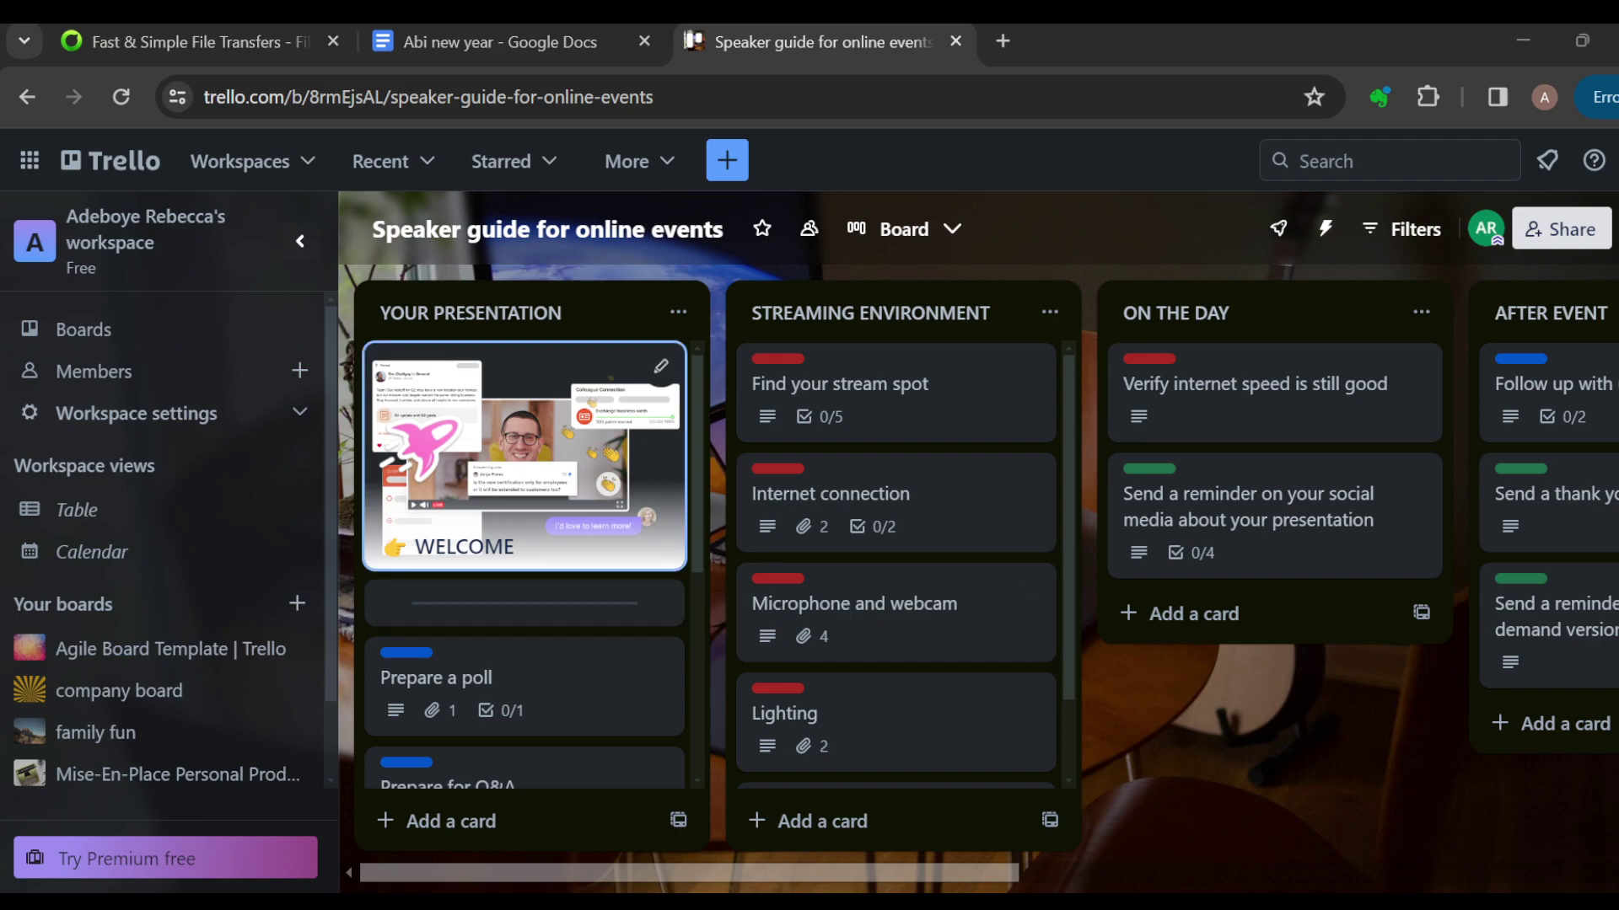
key("Down")
key("Down")
key("Down")
key("Down")
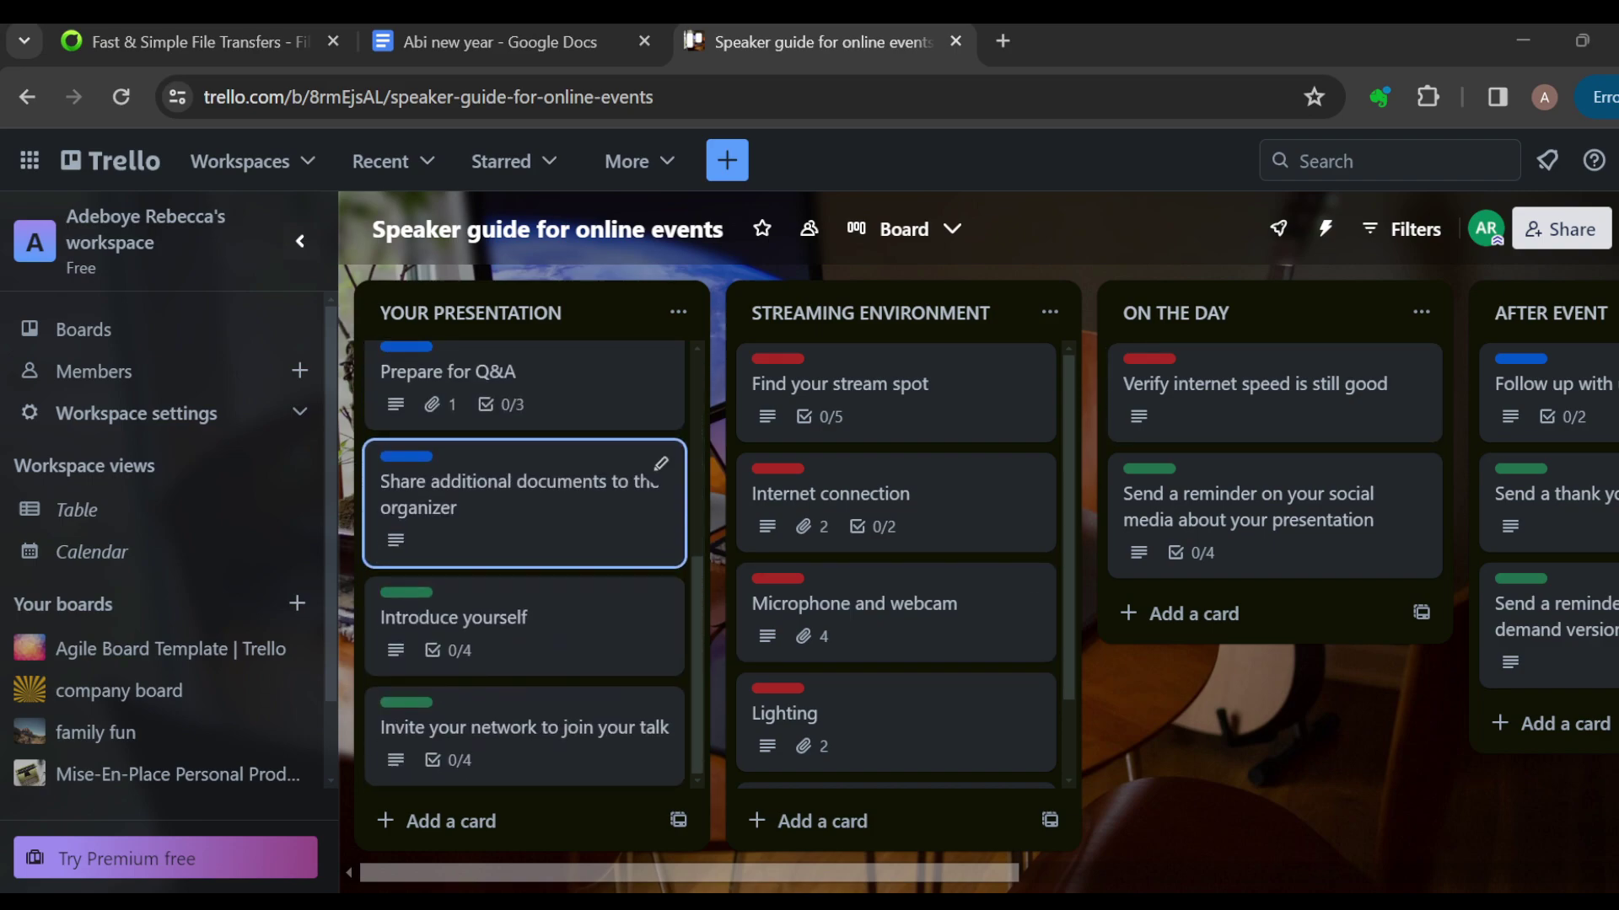
key("Down")
key("Up")
key("Up")
key("Up")
key("Up")
key("Down")
key("Down")
key("Down")
key("Down")
key("Down")
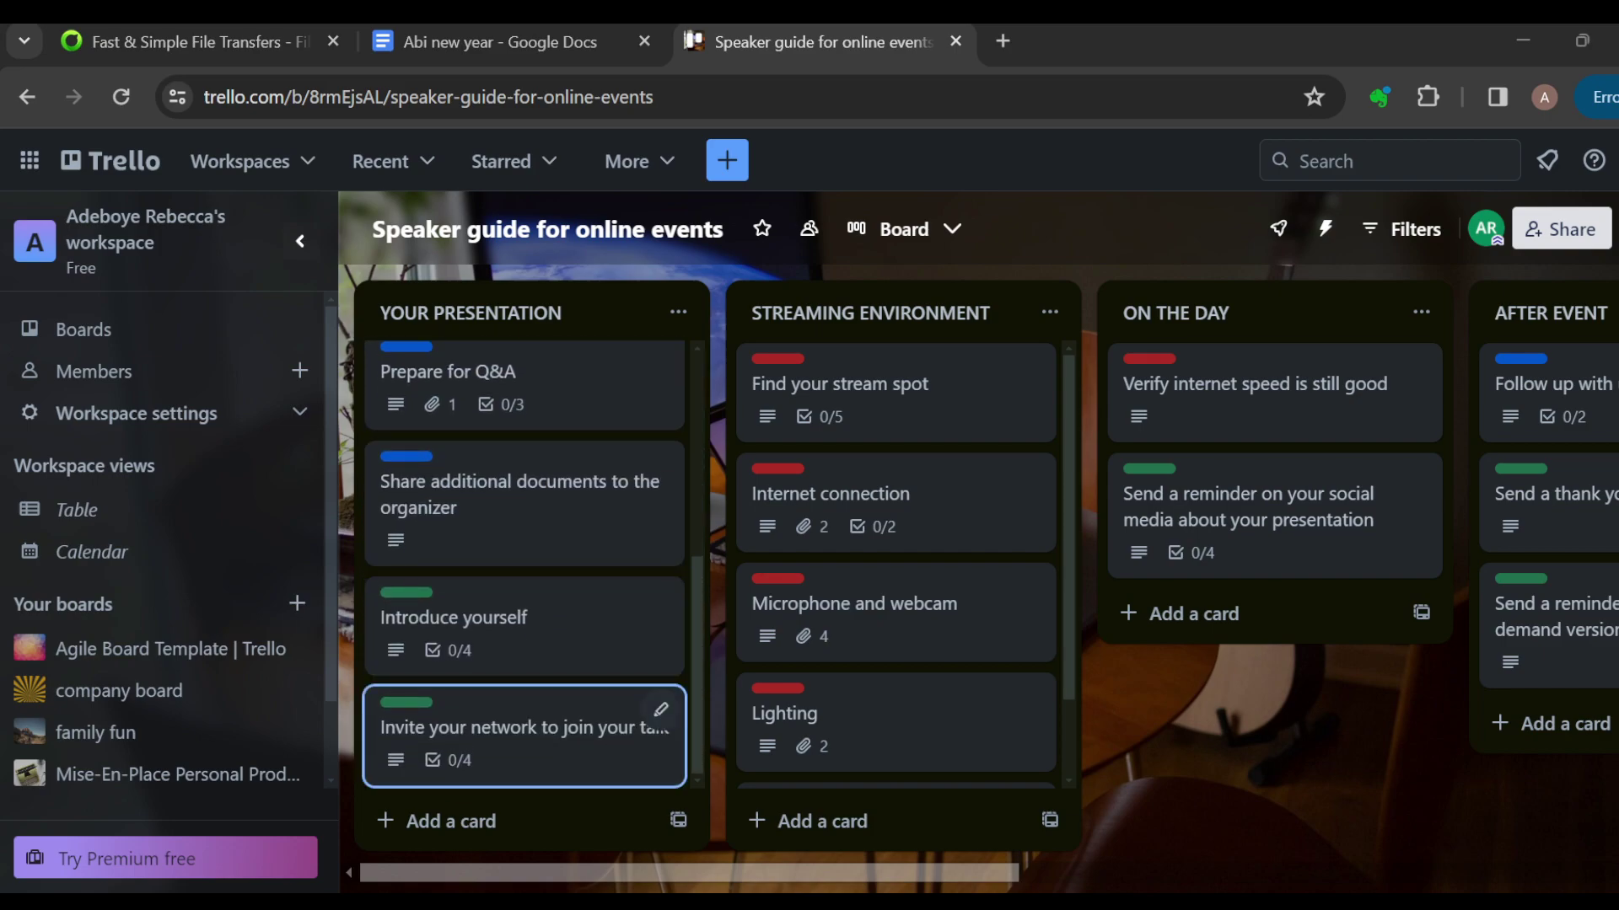
key("Up")
key("Up")
key("Right")
key("Left")
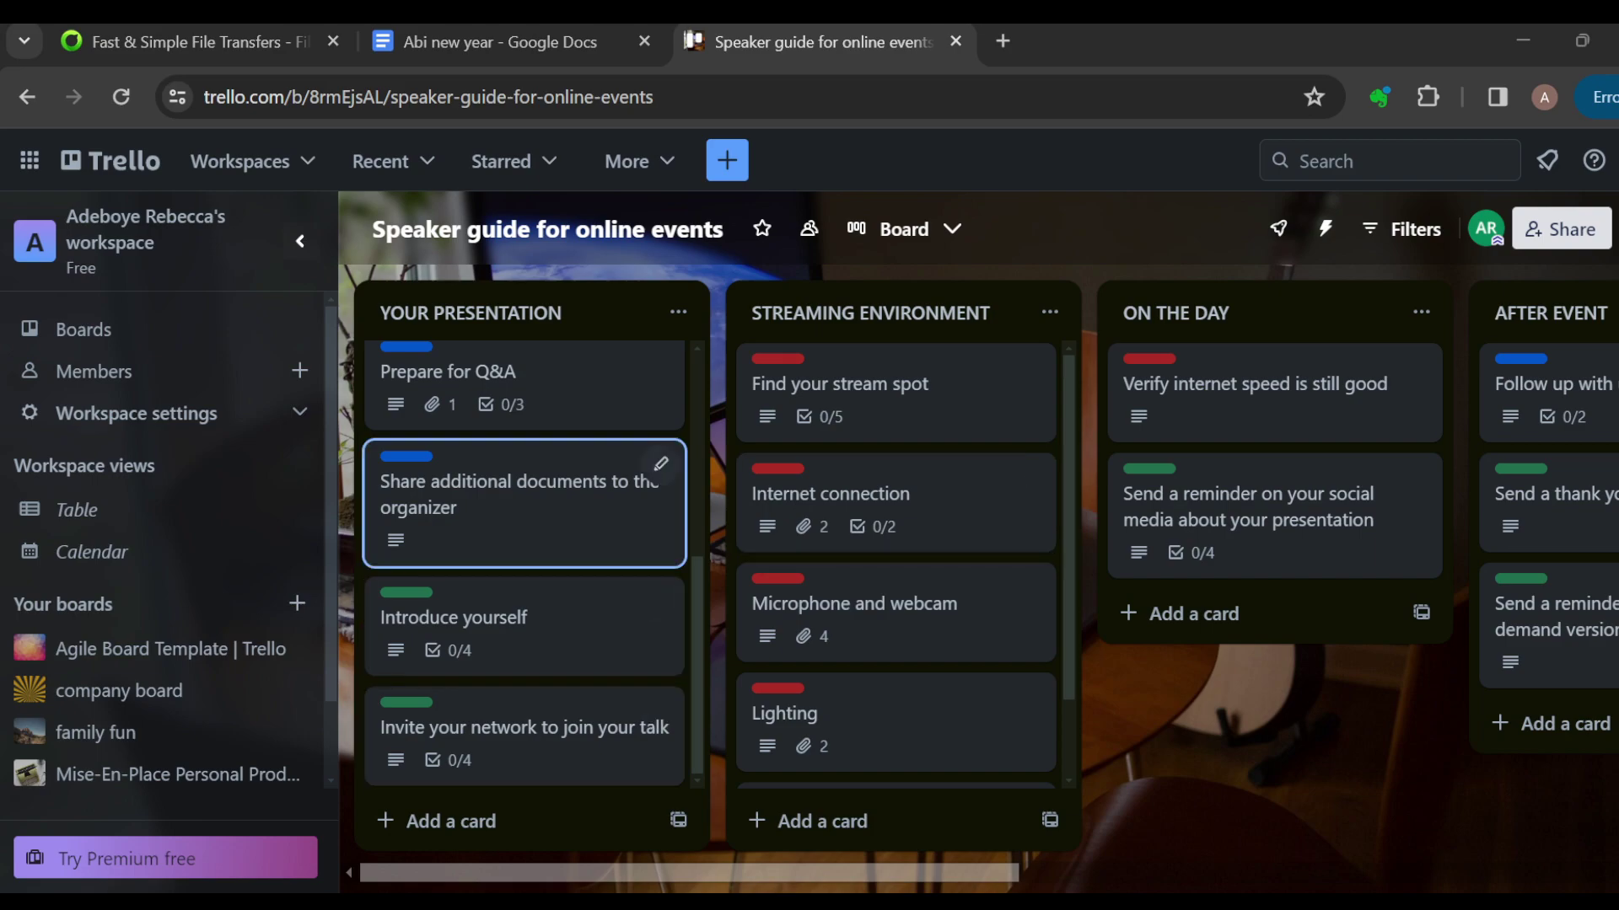
key("Down")
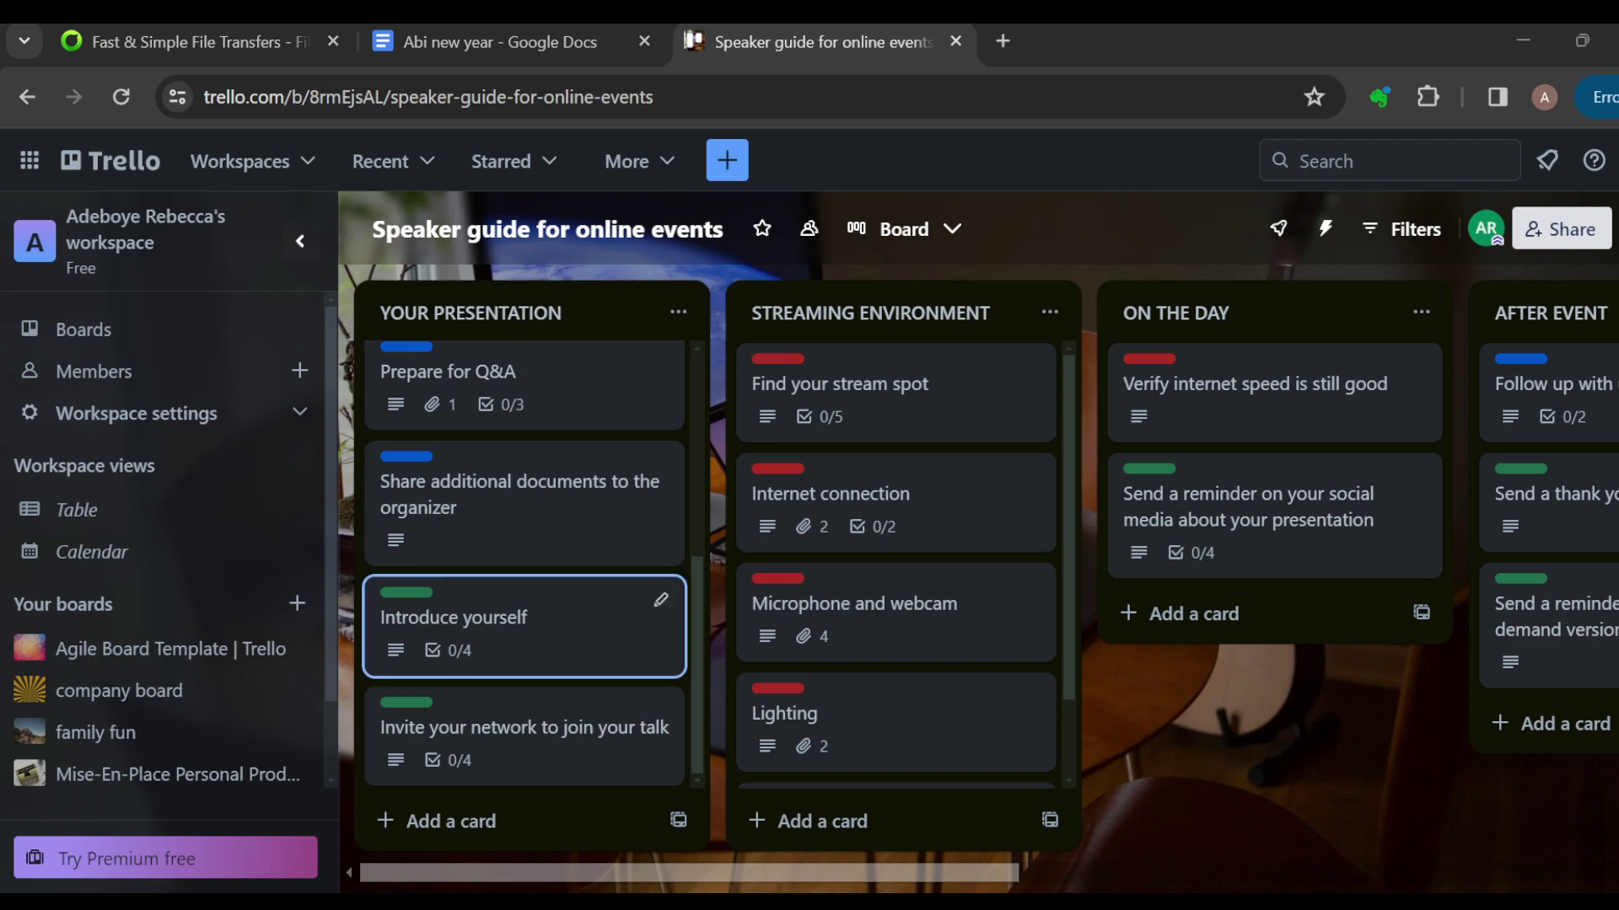
key("Down")
key("Up")
key("Up")
key("Up")
key("Down")
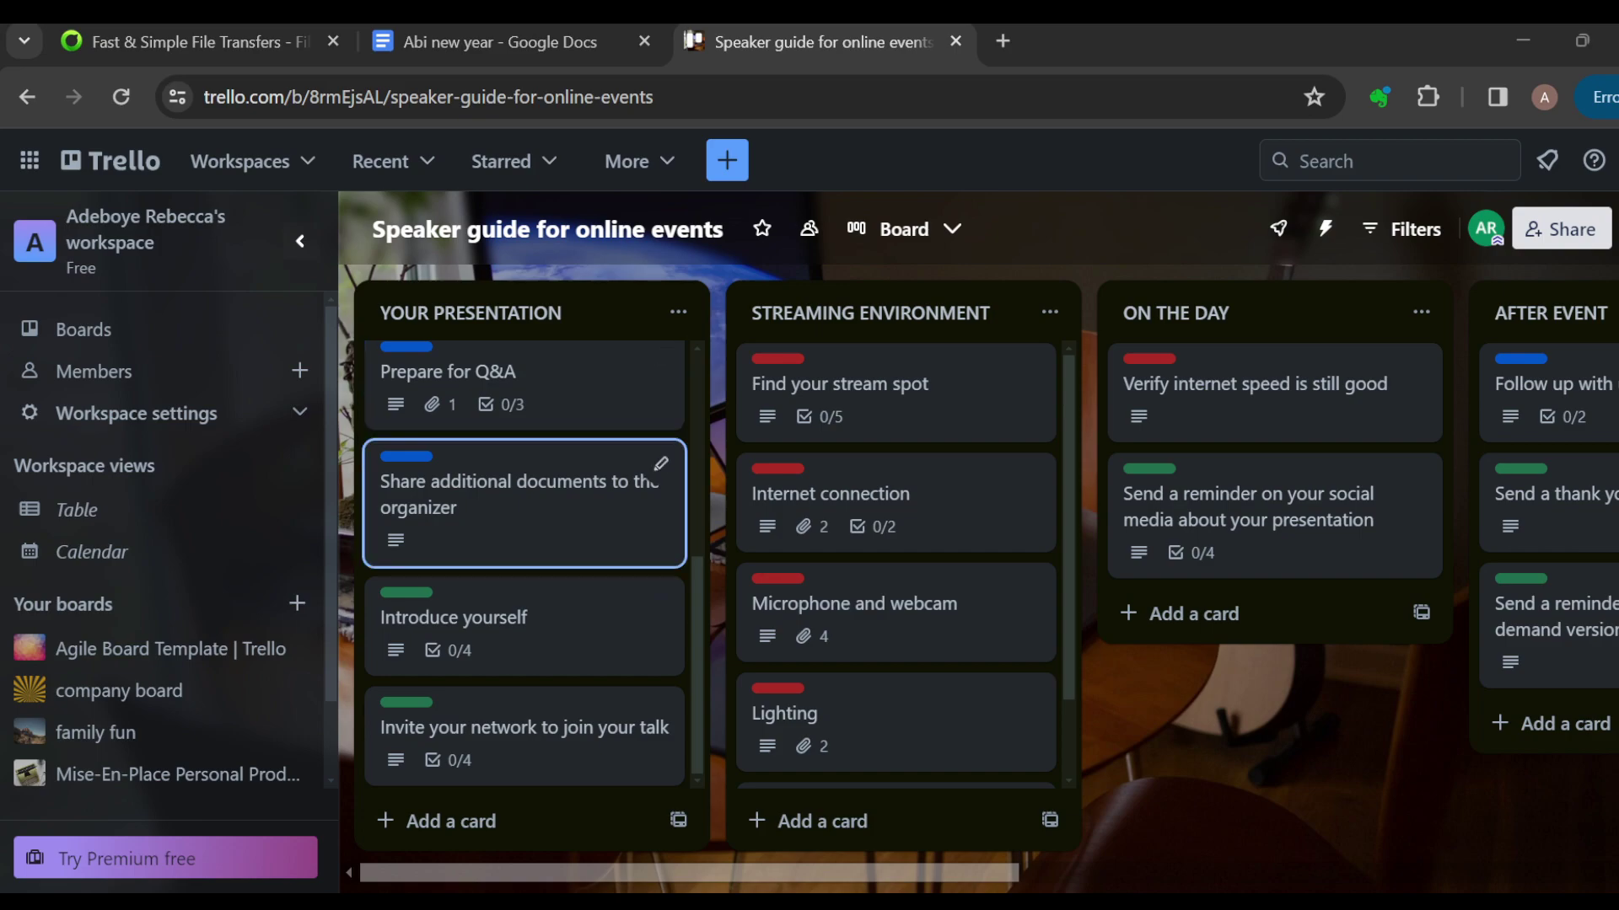
key("Down")
key("Down")
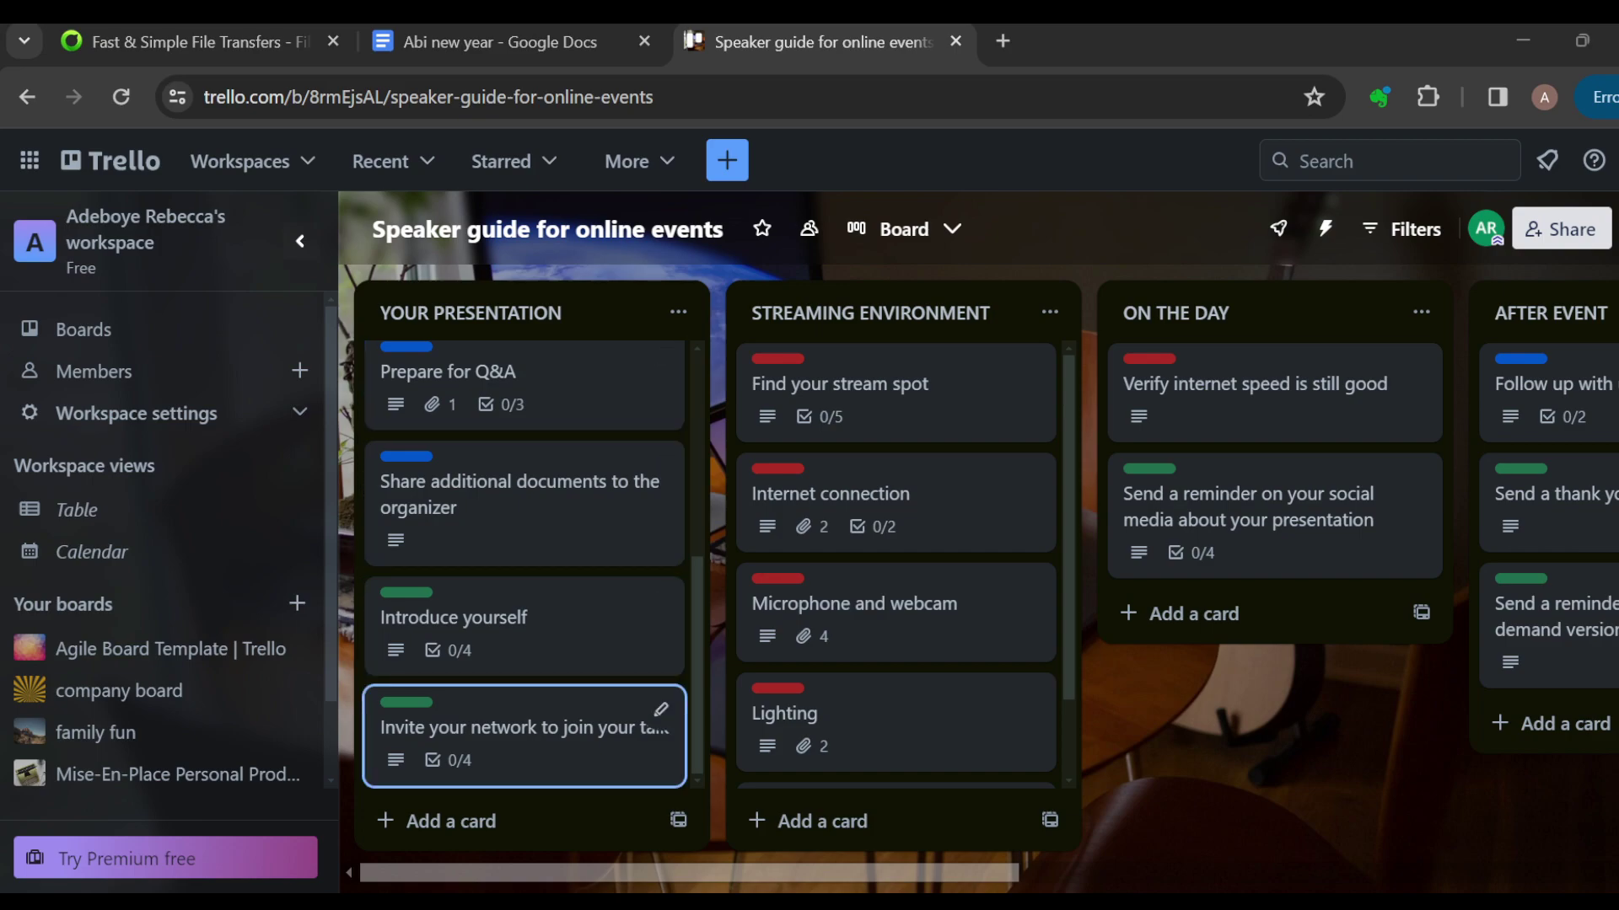
key("Up")
key("Up")
key("Up")
key("Down")
key("Down")
key("Down")
key("Up")
key("Down")
key("Up")
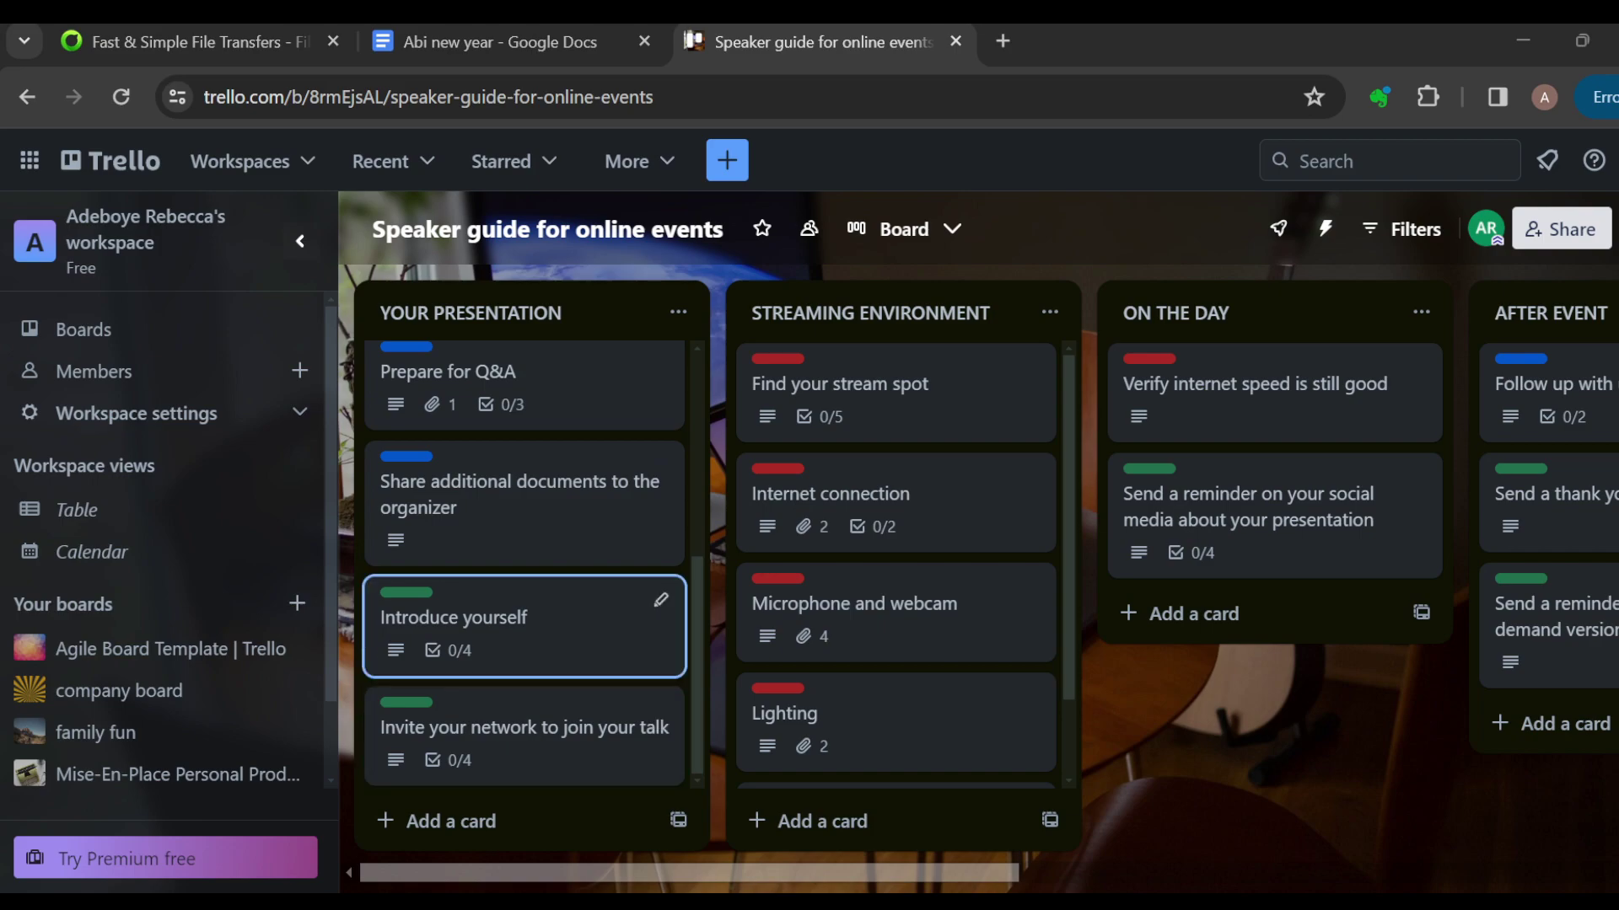
key("Up")
key("Up")
key("Down")
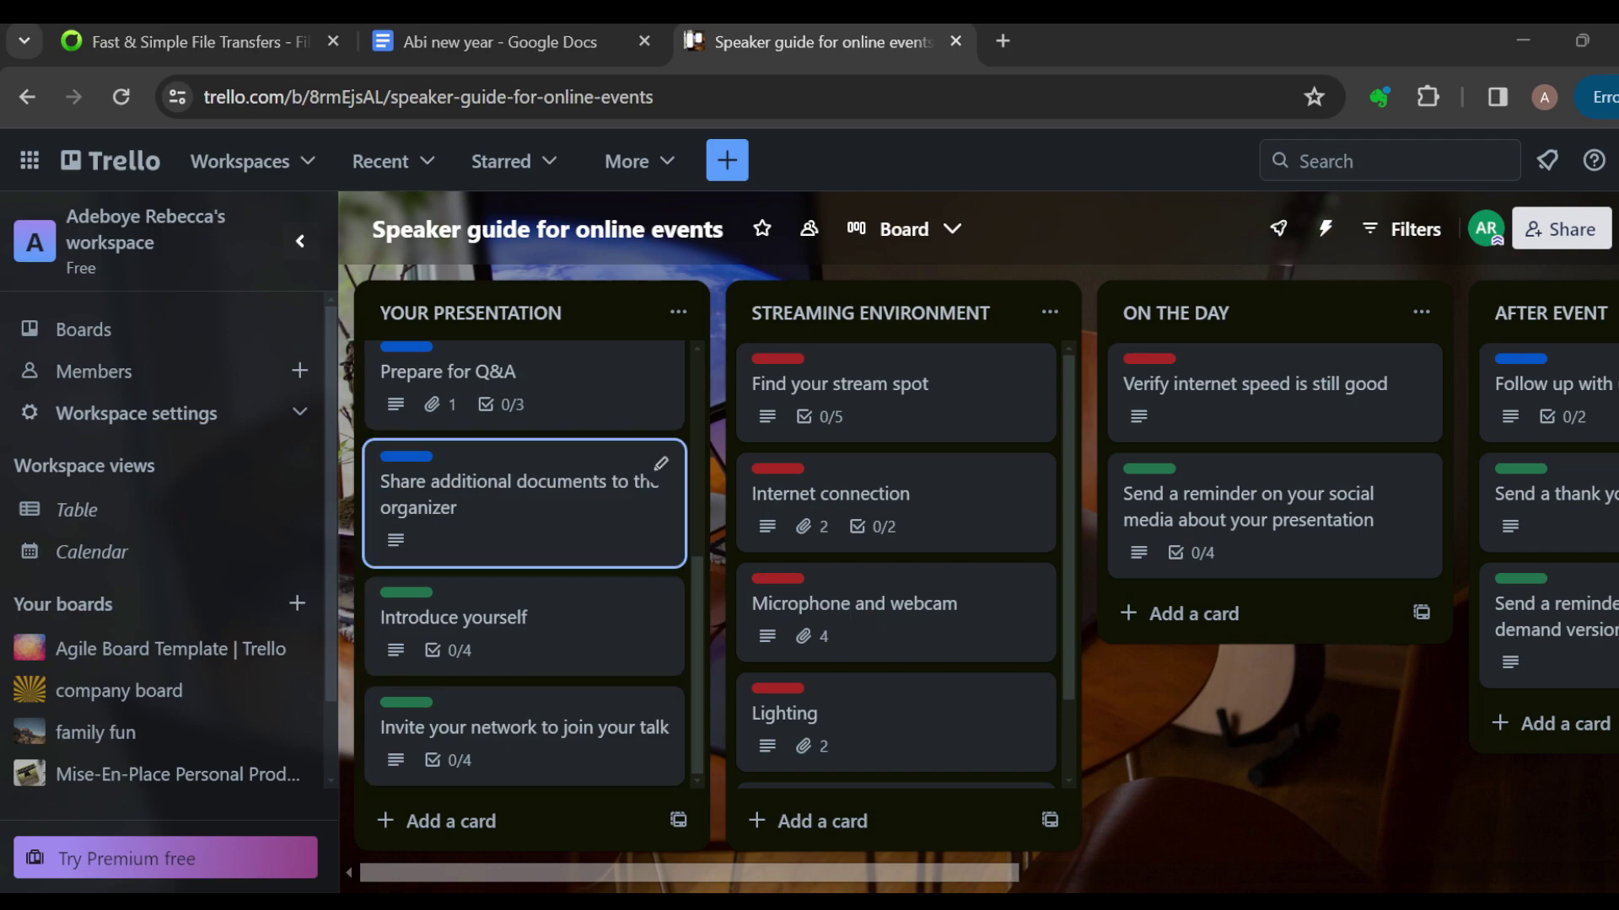
key("Up")
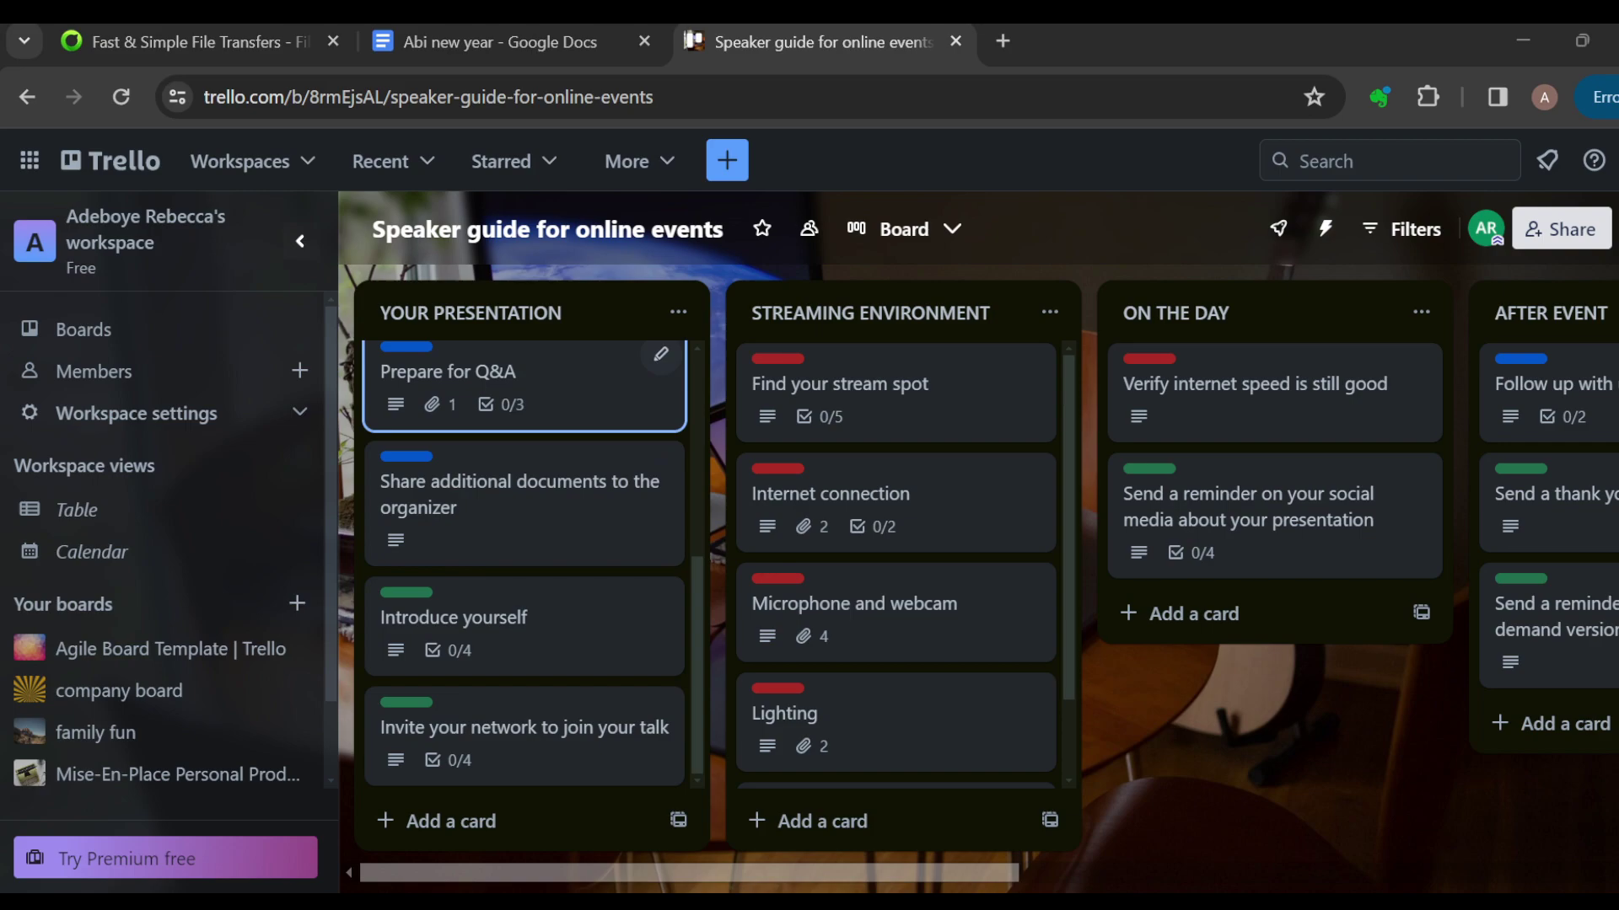
- Change the Prepare for Q&A card's due date to 03/30/2024 and save the card
left_click(660, 355)
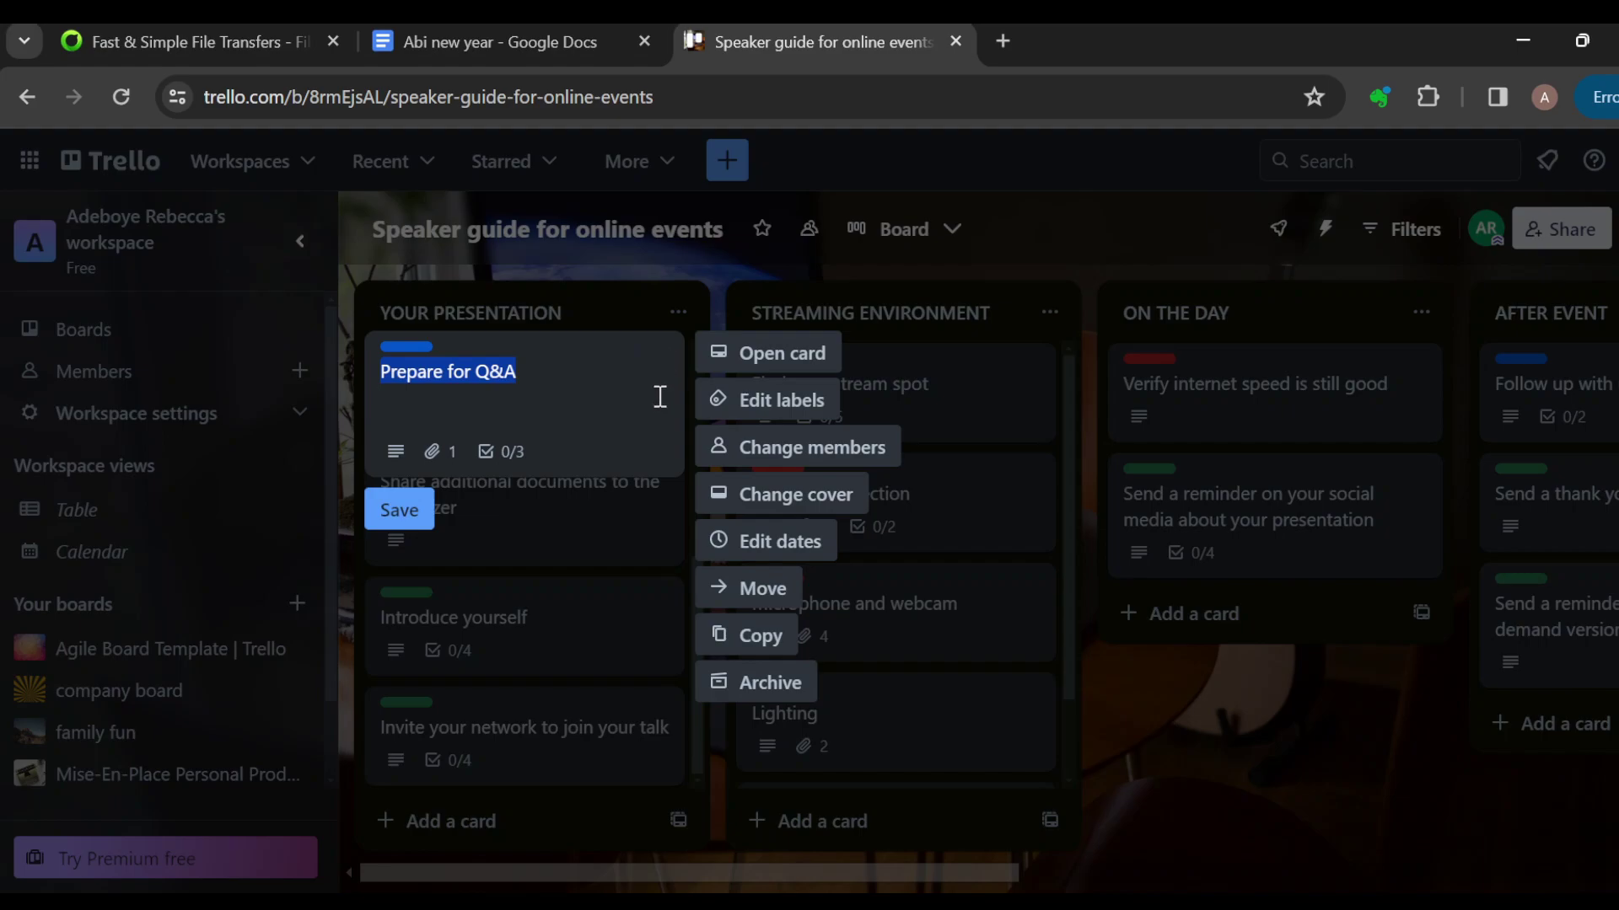
left_click(780, 542)
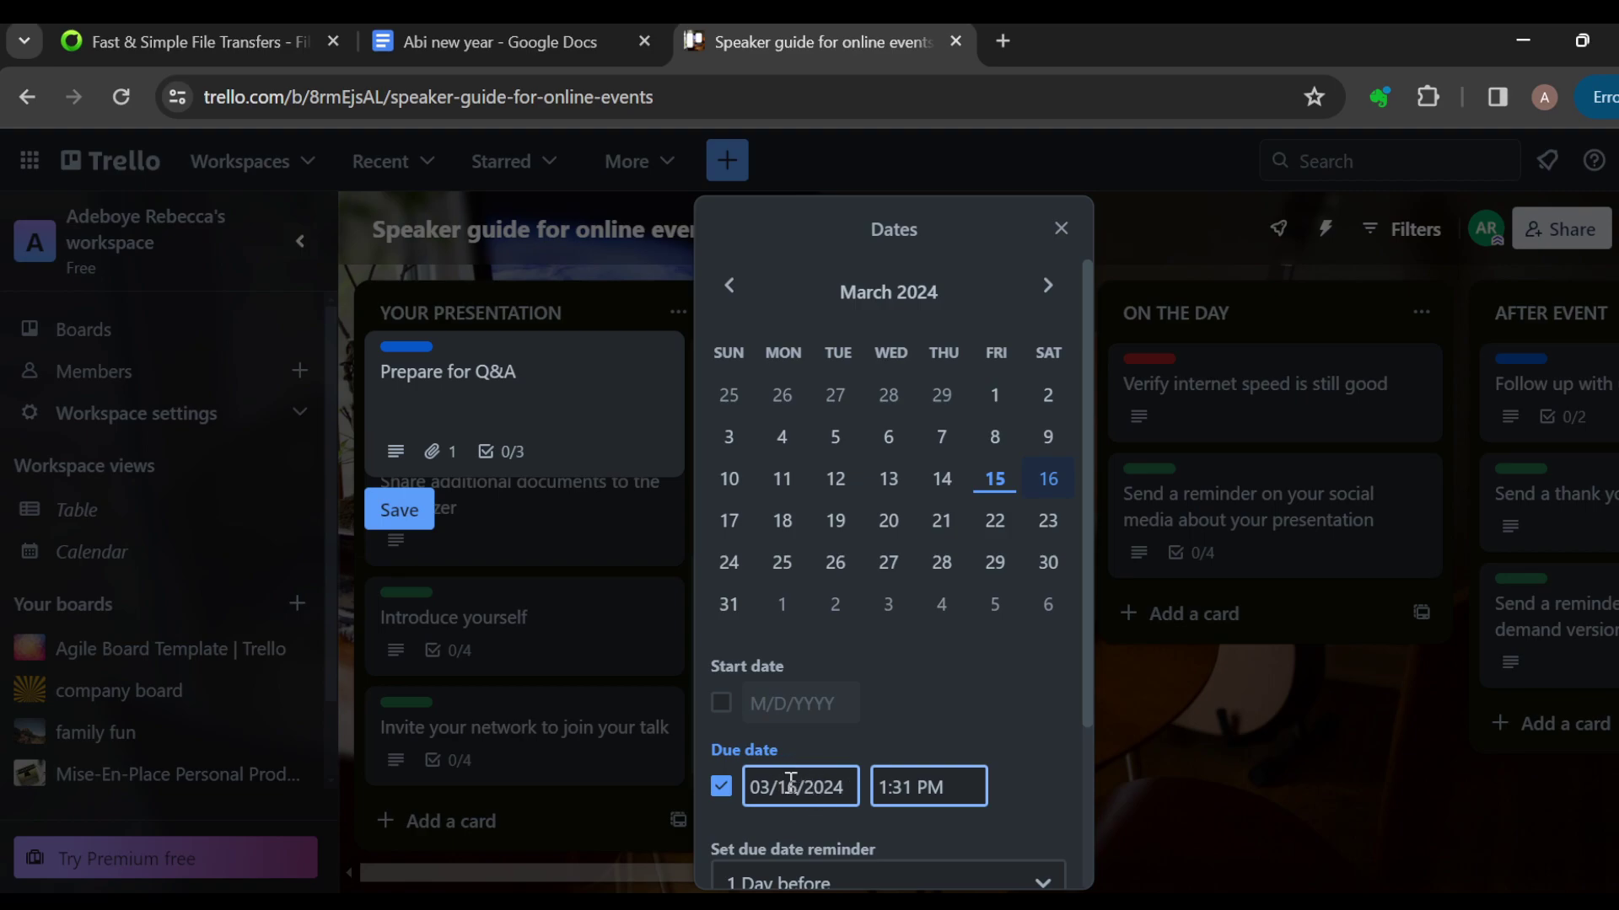
key("BackSpace")
key("BackSpace")
key("BackSpace")
type("/30")
scroll(980, 768, "down", 2)
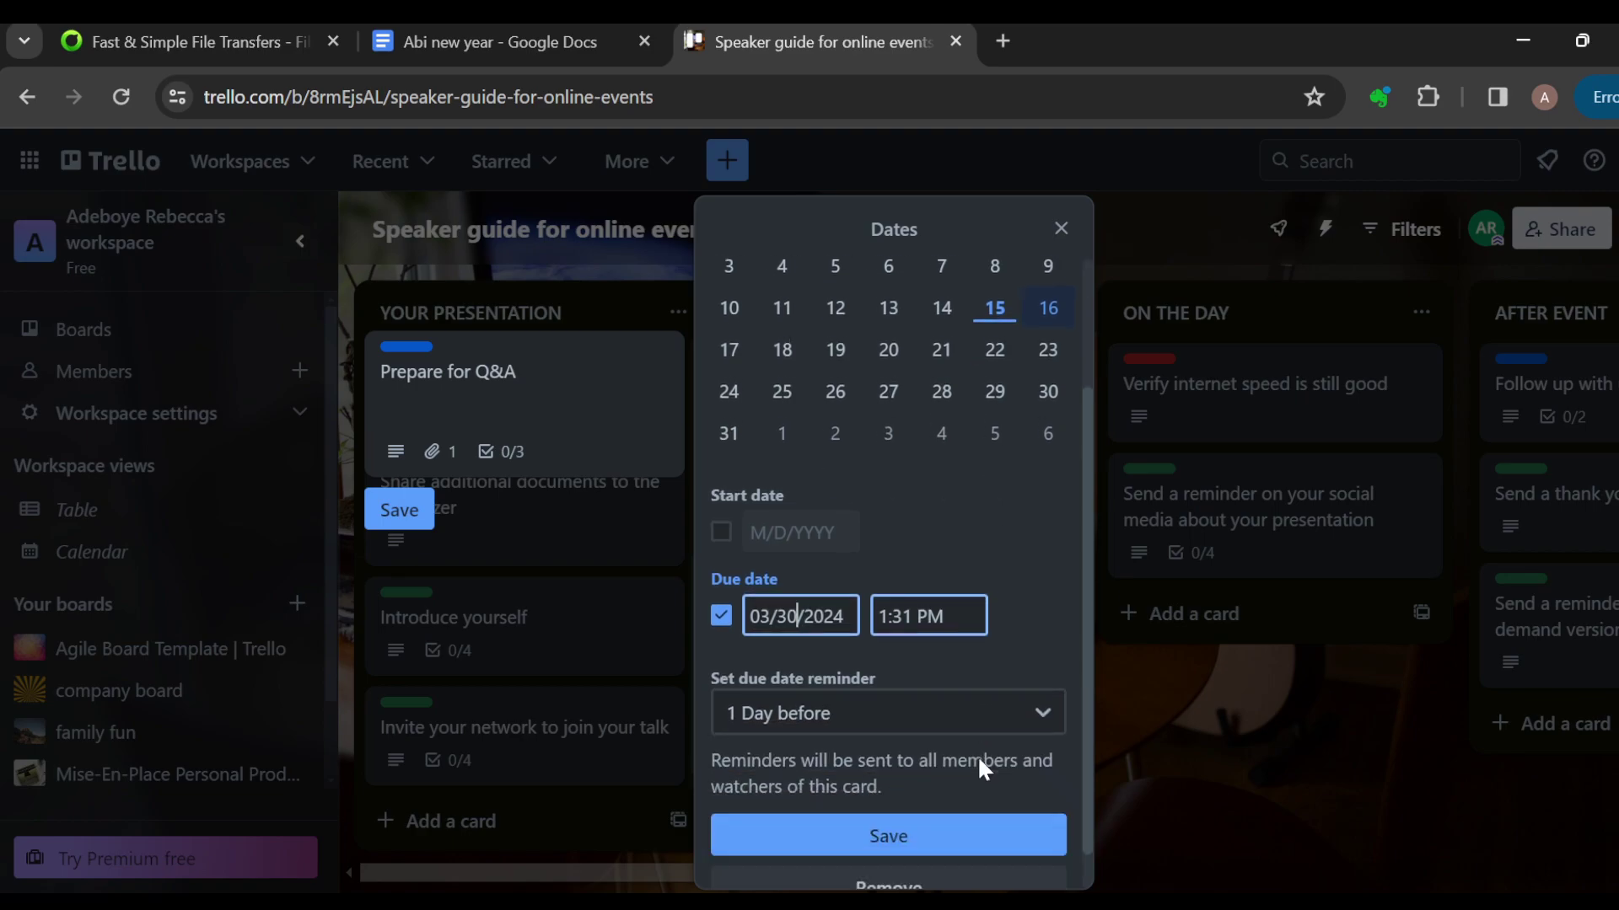
scroll(978, 755, "down", 1)
left_click(978, 795)
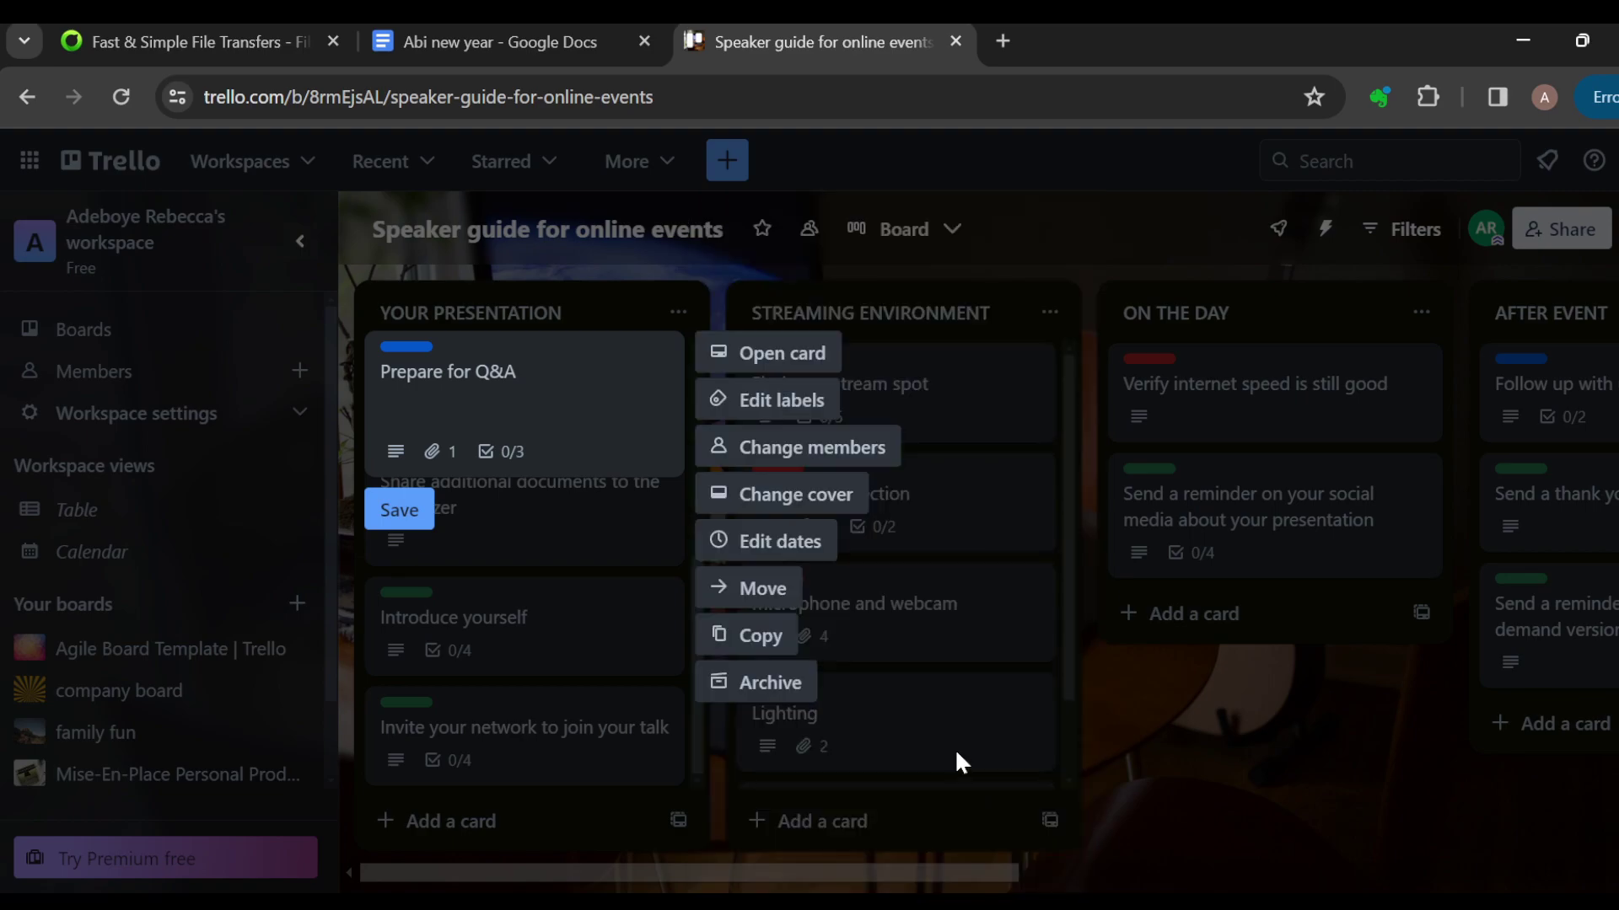
left_click(424, 518)
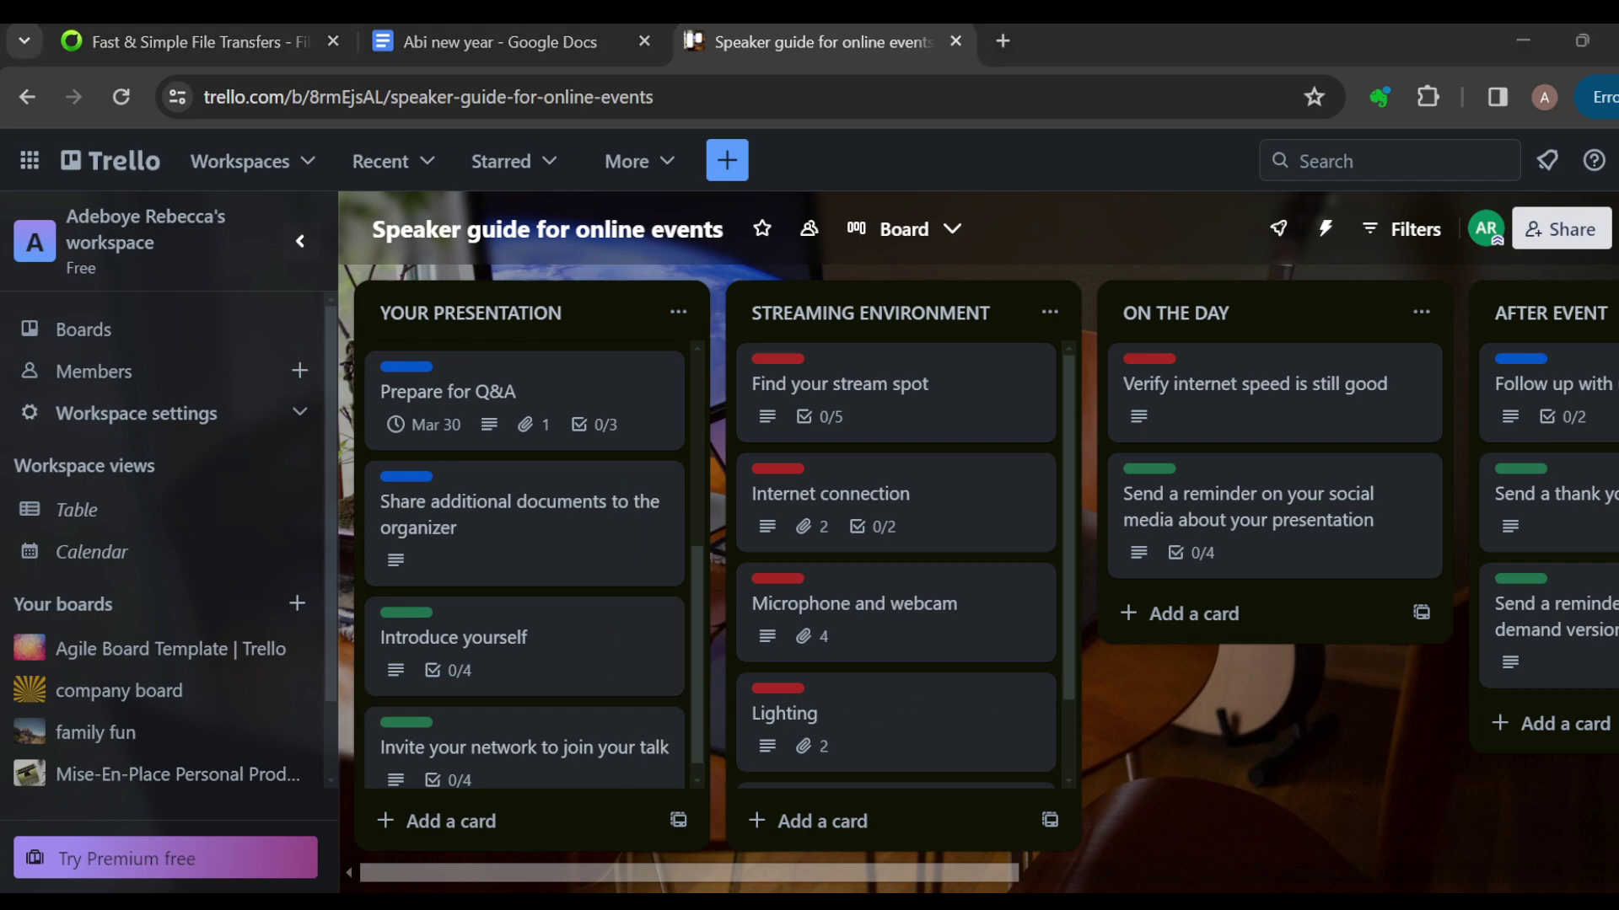
key("Up")
key("Up")
key("Up")
key("Right")
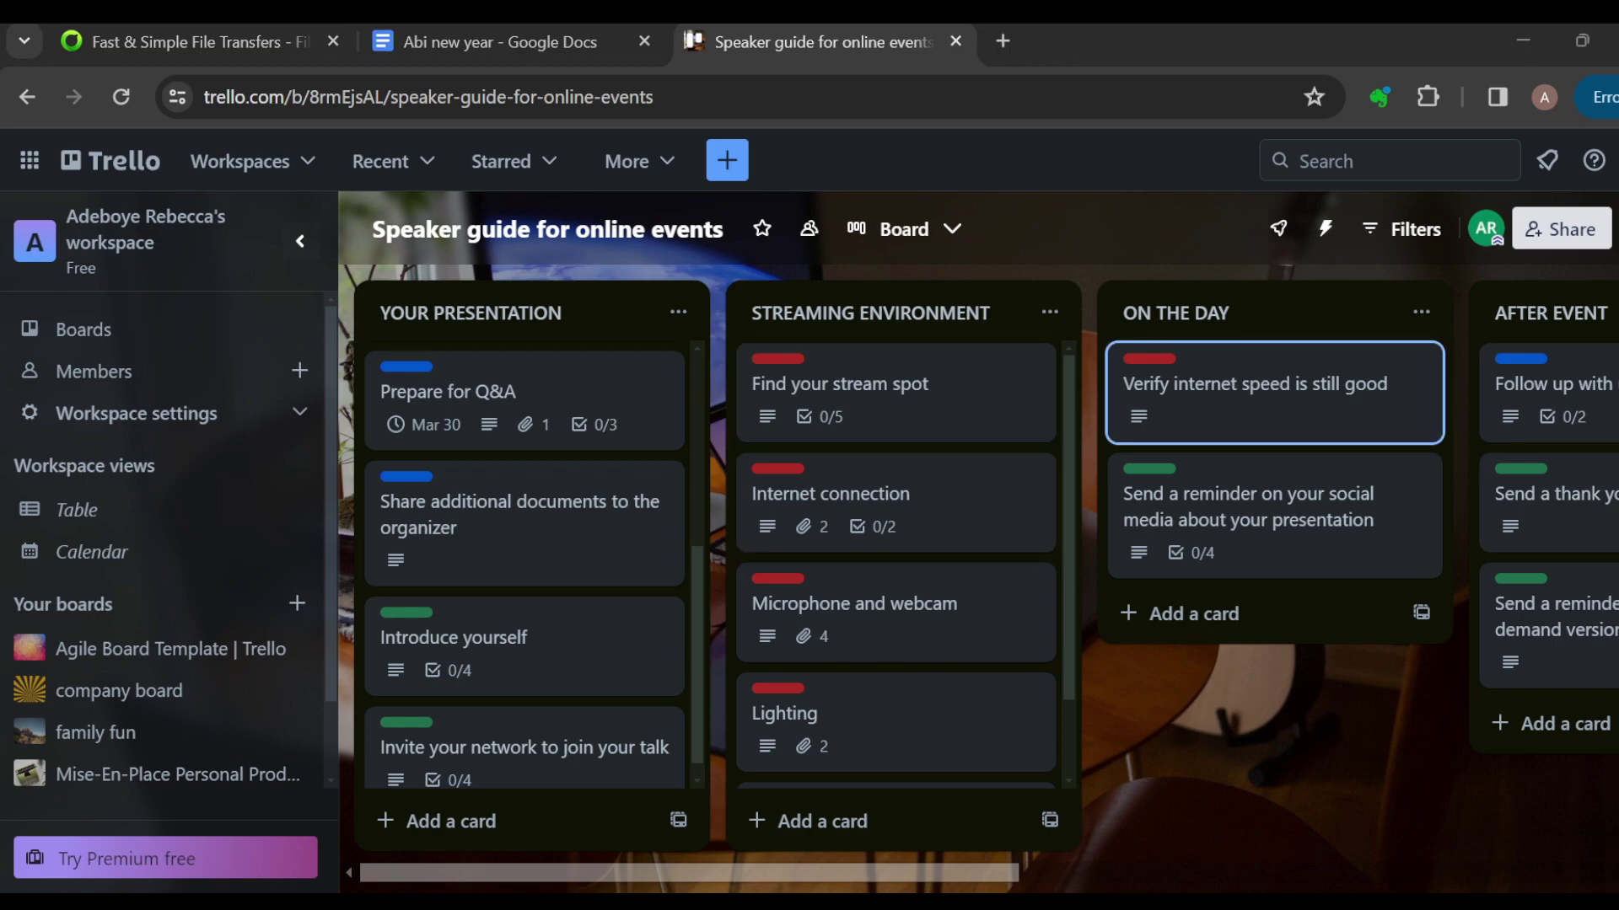
key("Down")
key("Left")
key("Up")
key("Right")
key("Left")
key("Left")
key("Up")
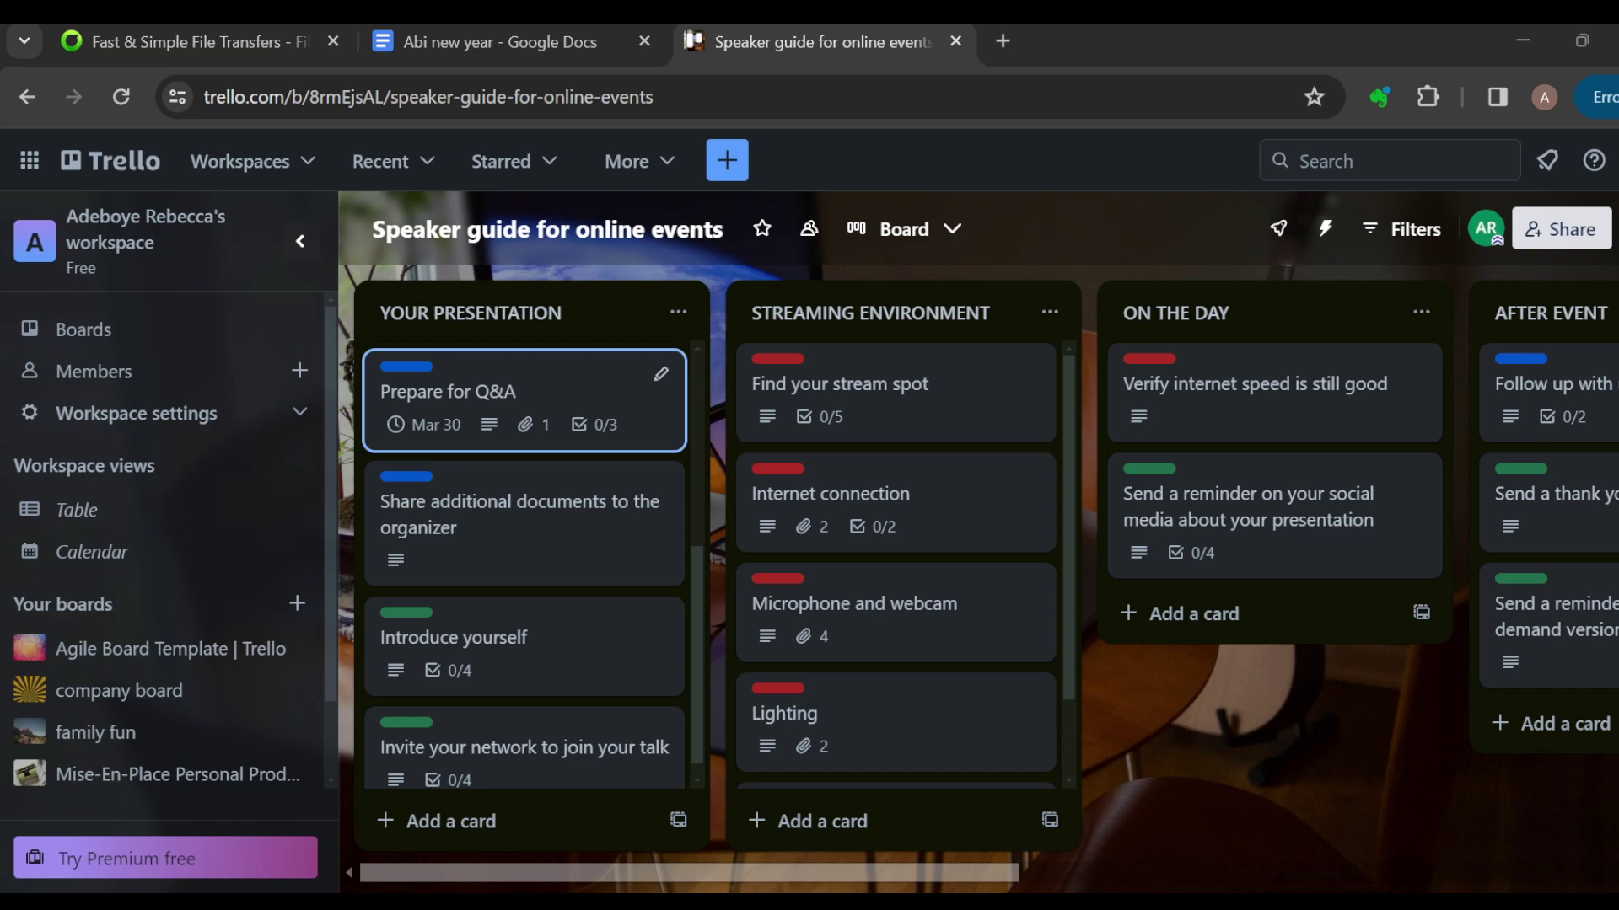
key("Down")
key("Down")
key("Up")
key("Down")
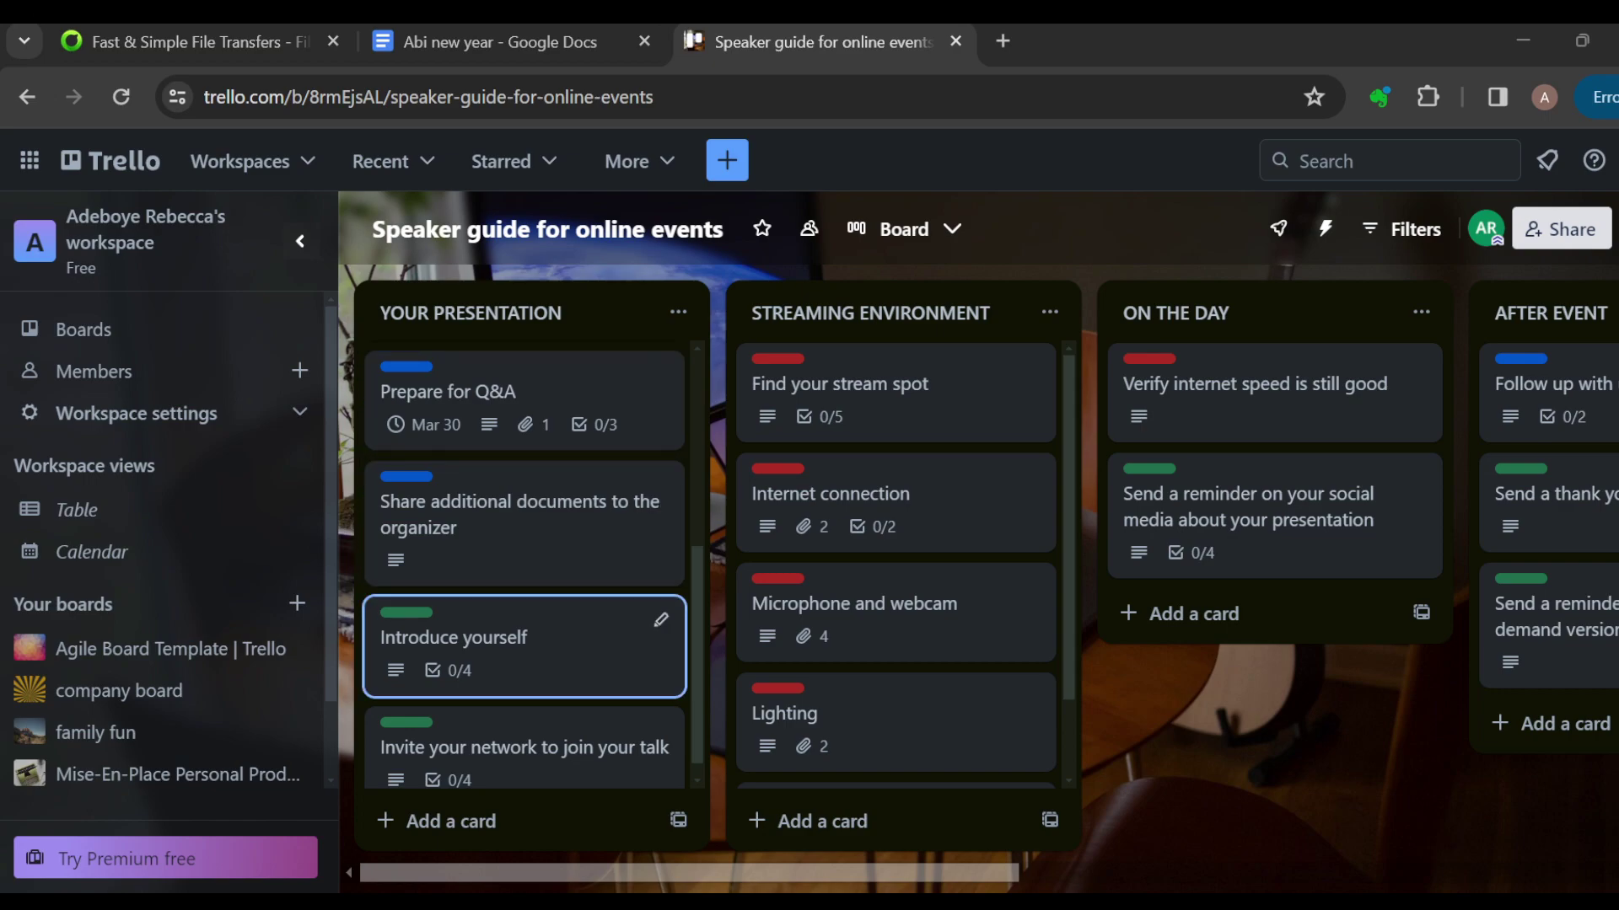
key("Up")
key("Up")
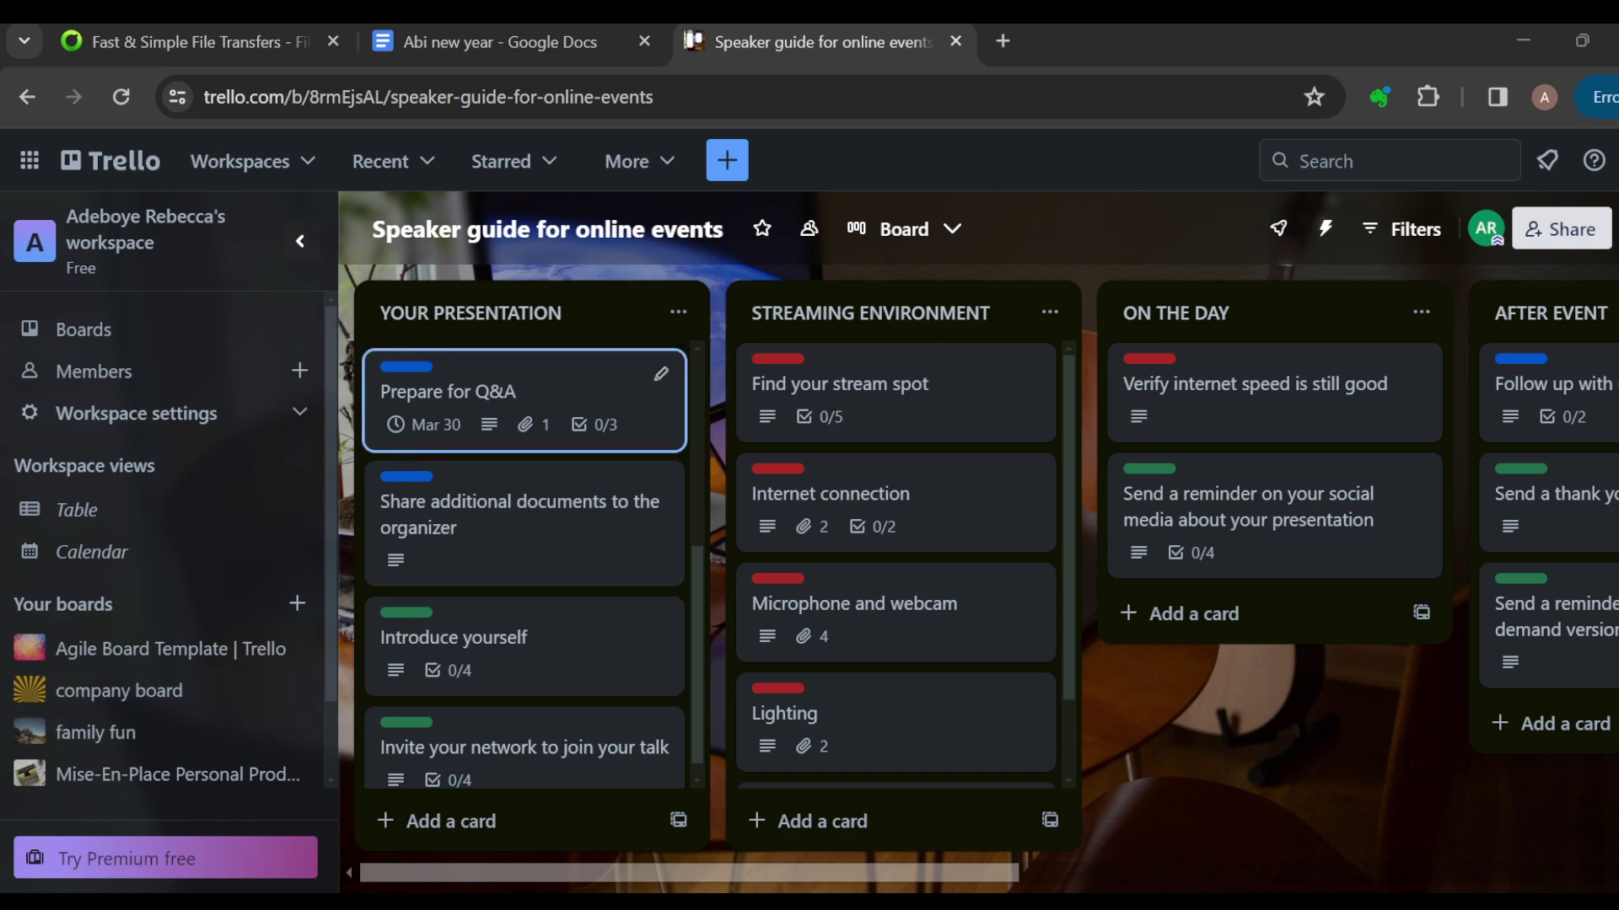
key("Down")
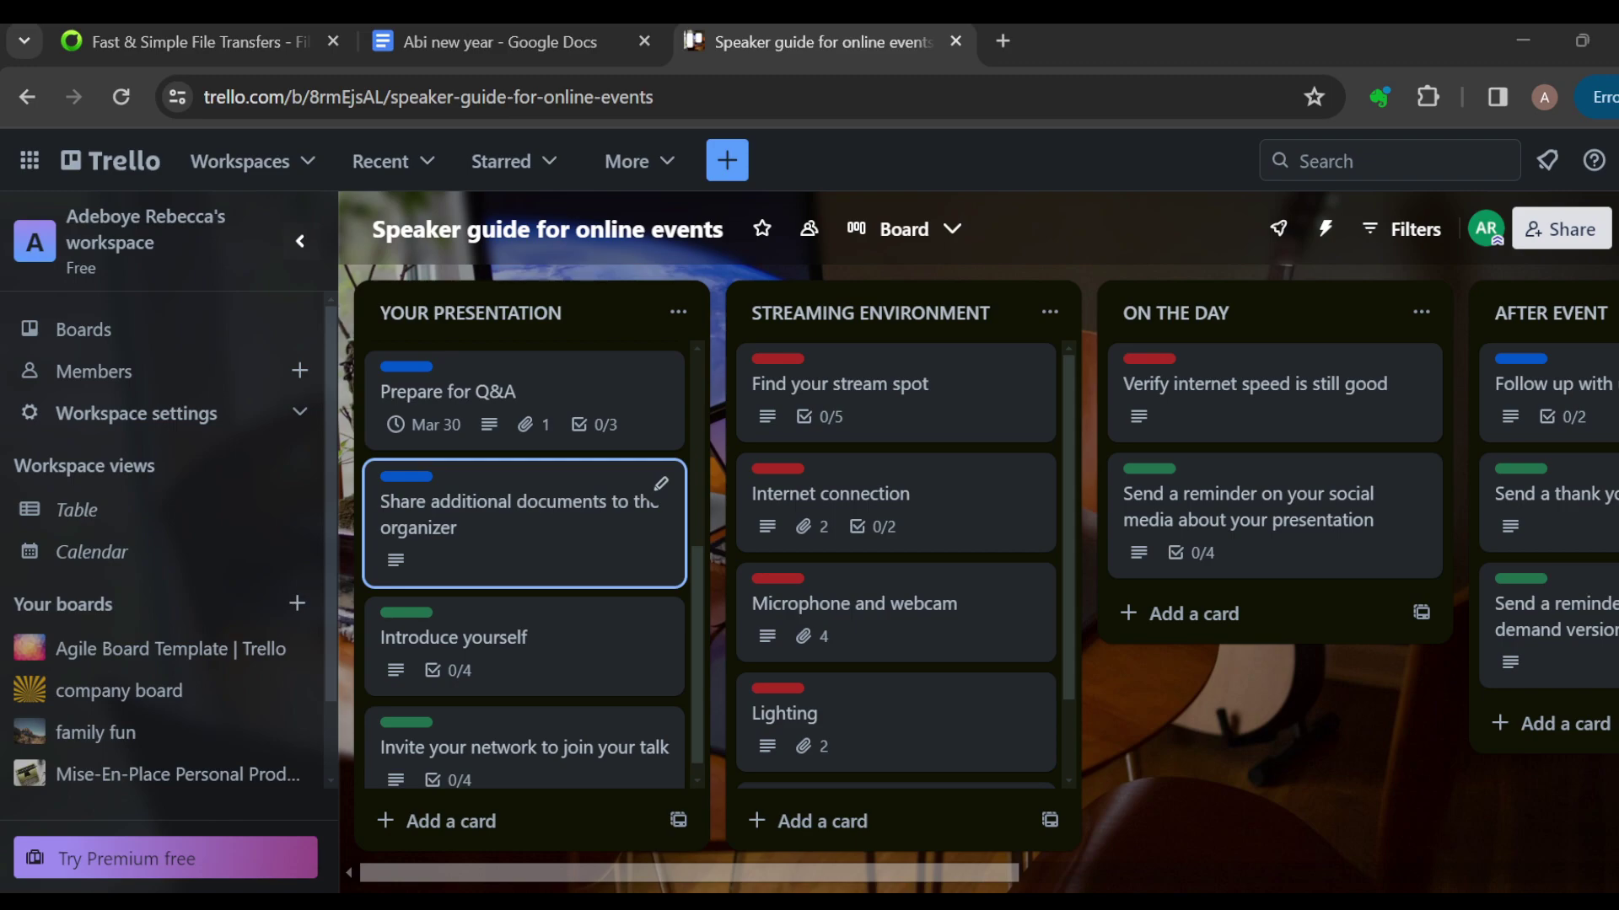
key("Right")
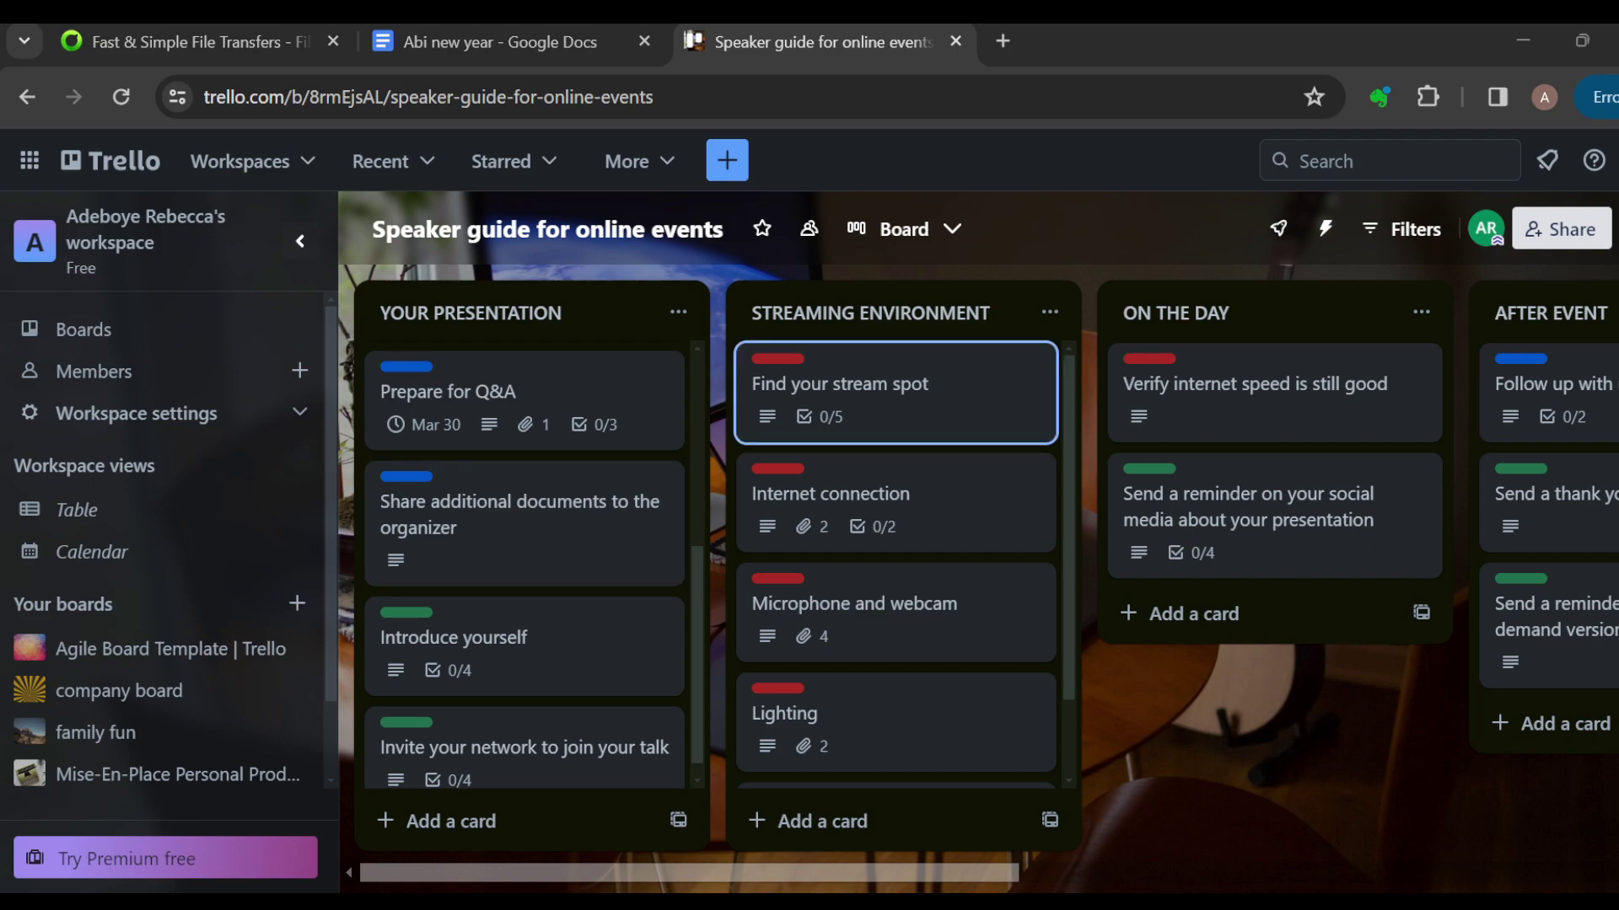
key("Left")
key("Down")
key("Down")
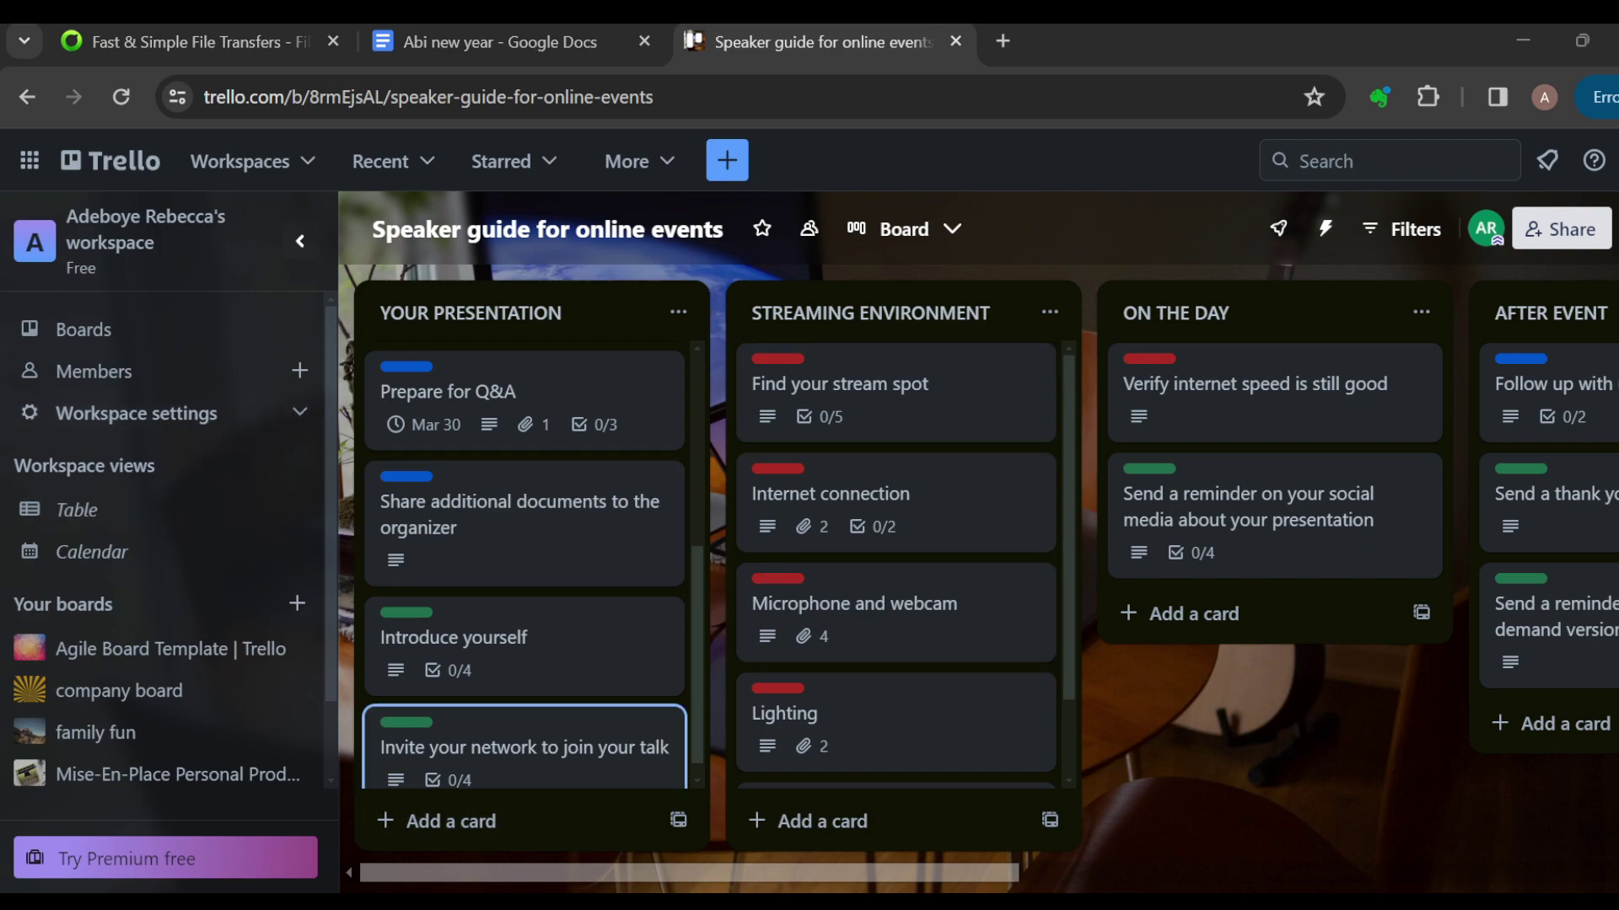
- Review the board's lists through to After Event, then return to the Boards home page
scroll(1509, 754, "right", 10)
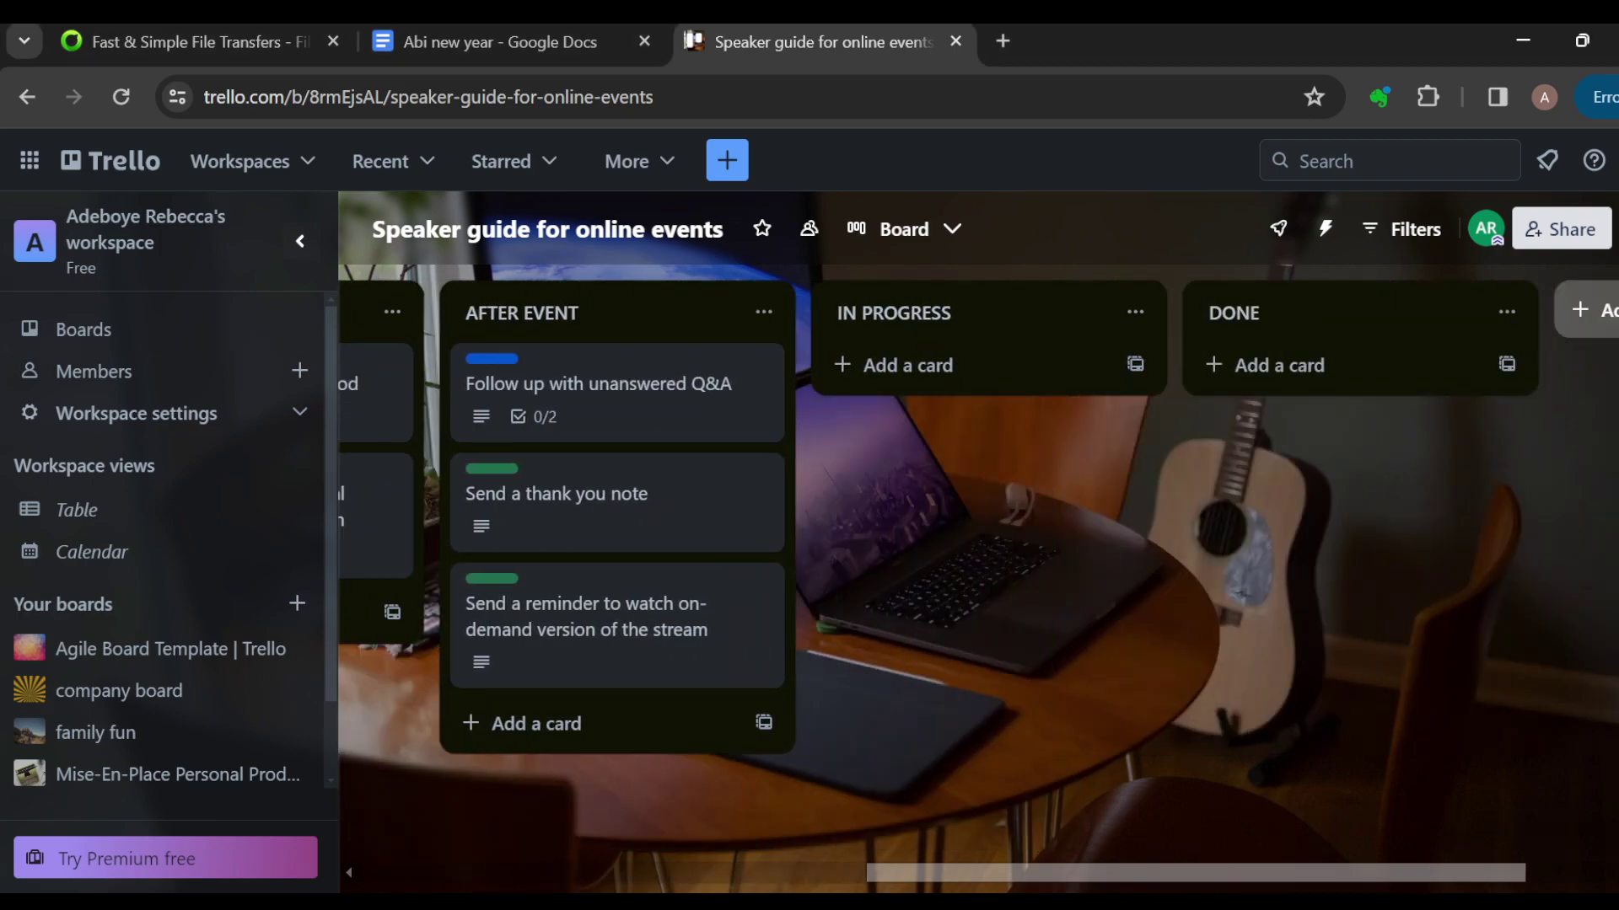
scroll(1330, 803, "left", 10)
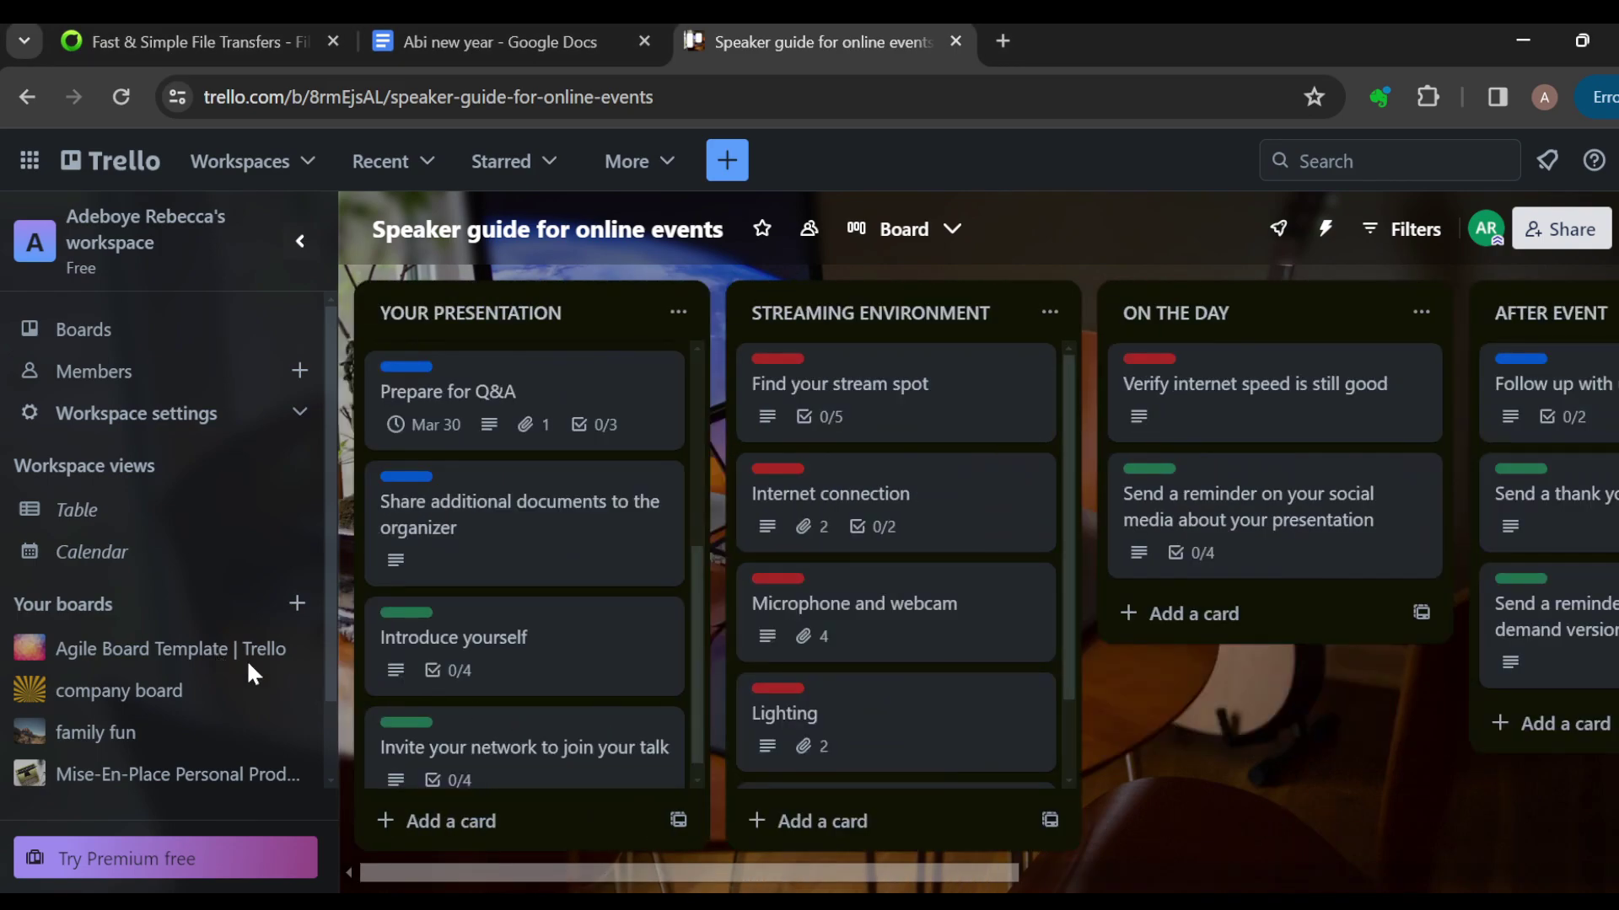
scroll(1047, 767, "right", 5)
scroll(1261, 784, "left", 5)
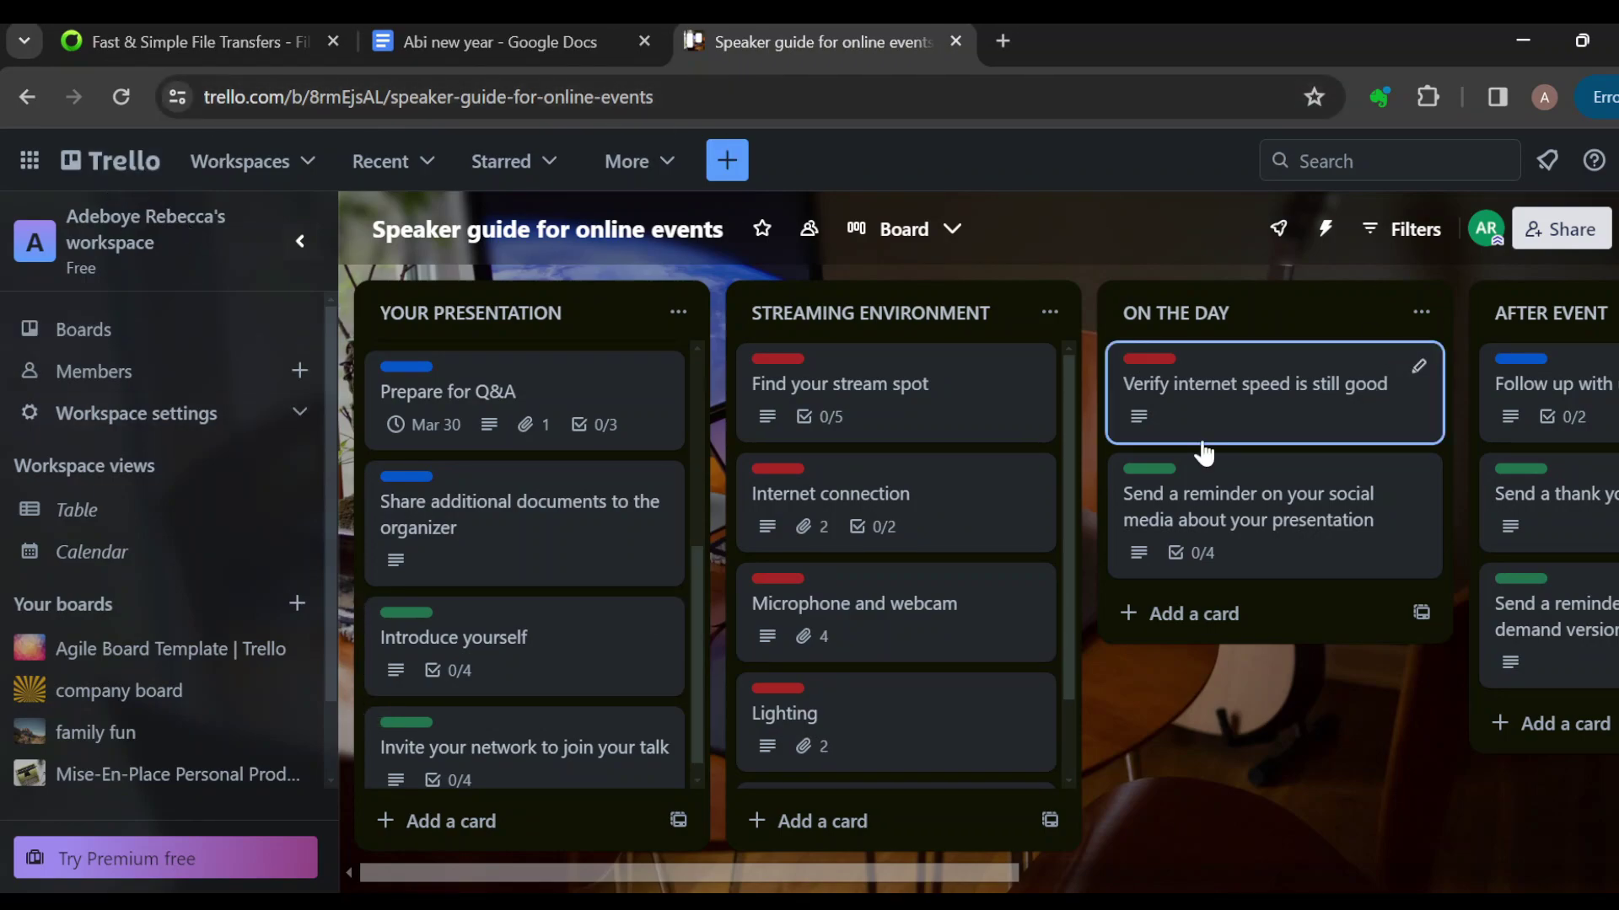
scroll(517, 498, "down", 1)
scroll(590, 463, "up", 2)
scroll(691, 433, "down", 2)
scroll(936, 539, "down", 1)
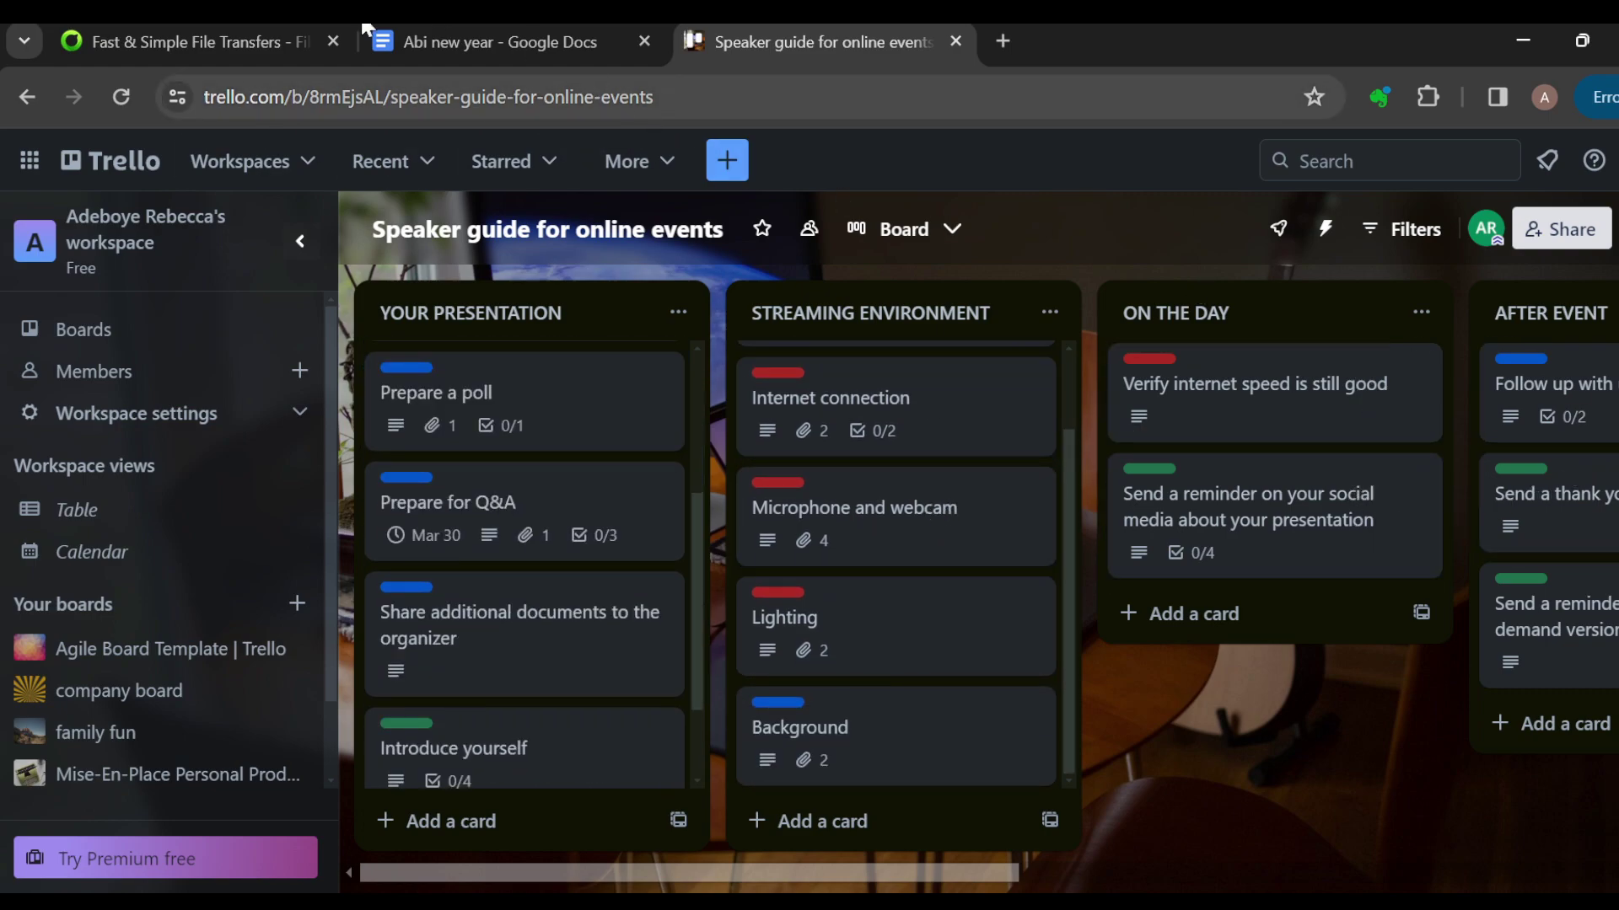
left_click(111, 160)
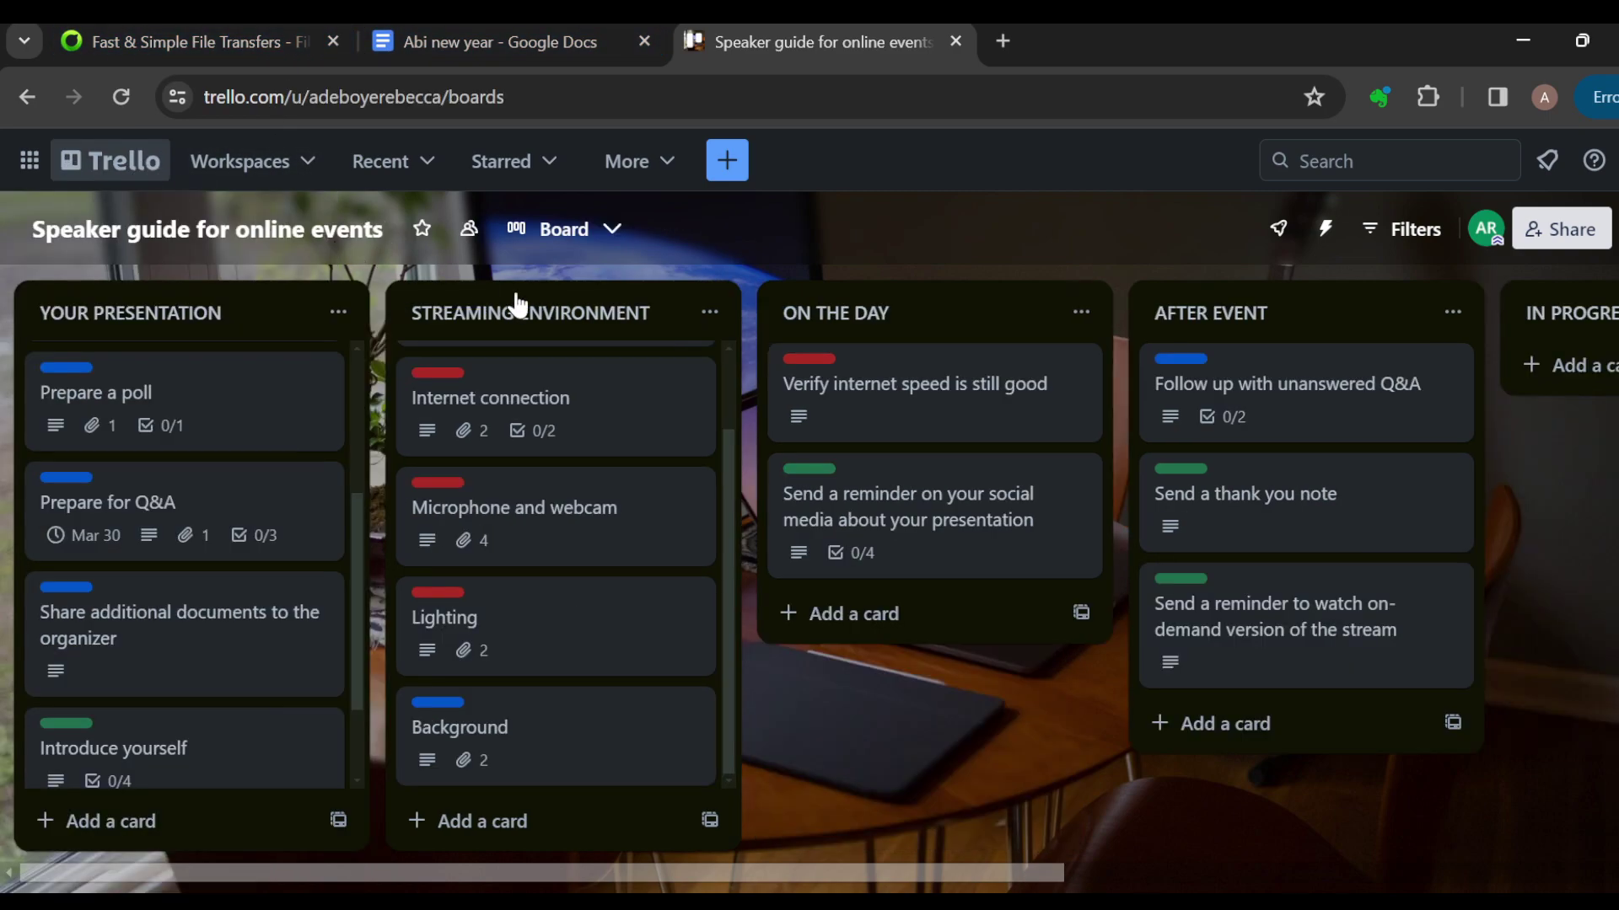